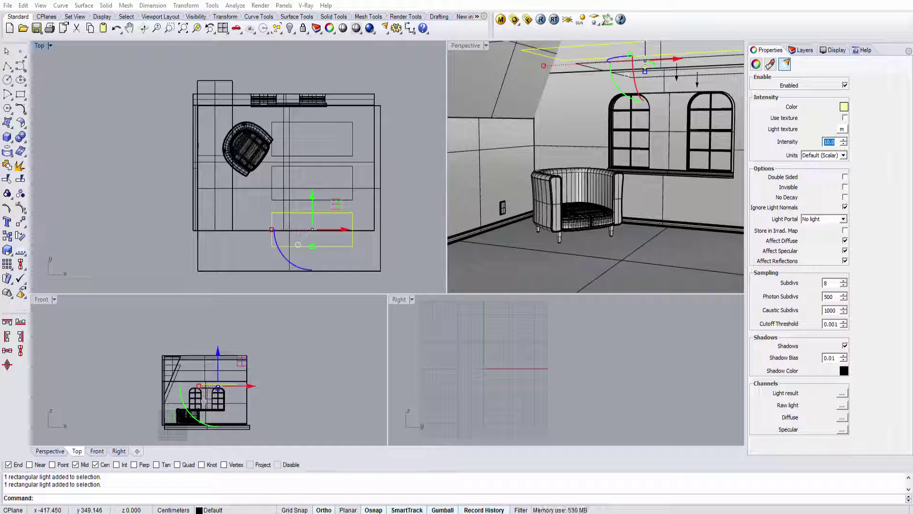
Open the material editor and examine the armchair's yellow plastic reflections up close in the last render.
left_click(501, 20)
left_click_drag(513, 67, 200, 78)
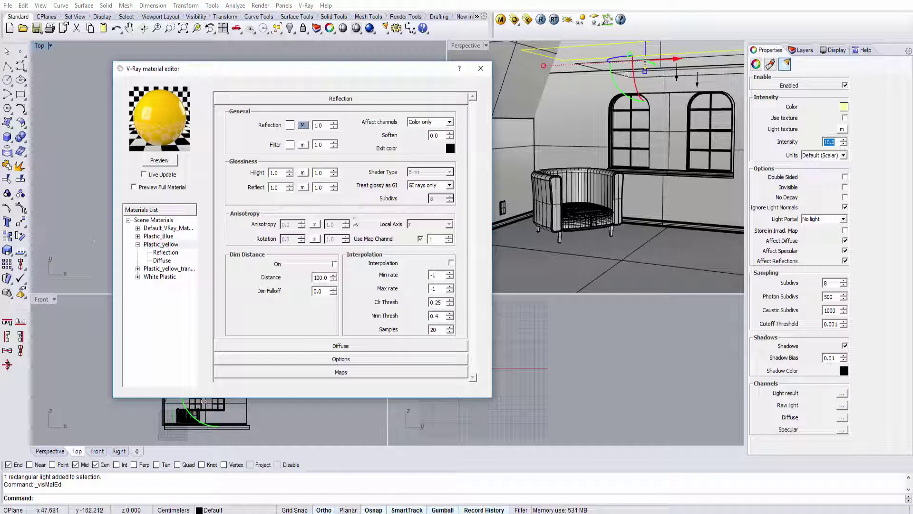
left_click(527, 19)
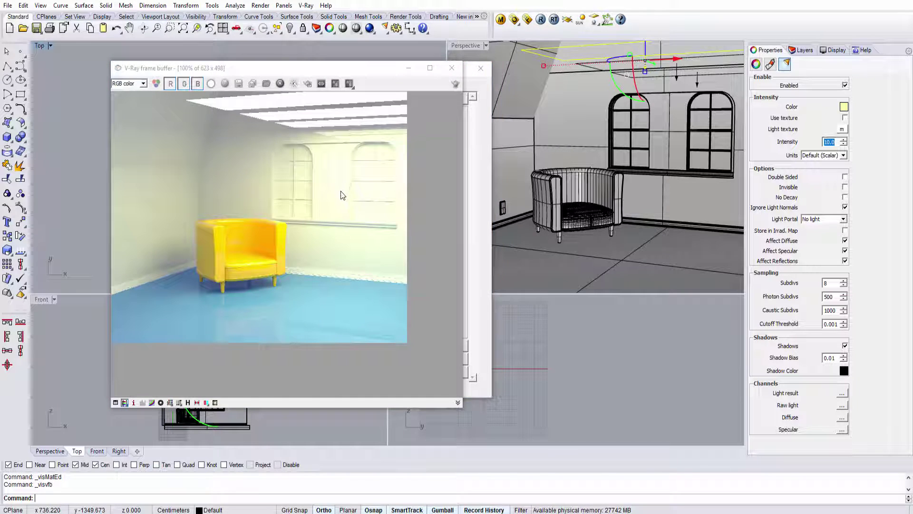
scroll(245, 256, "up", 1)
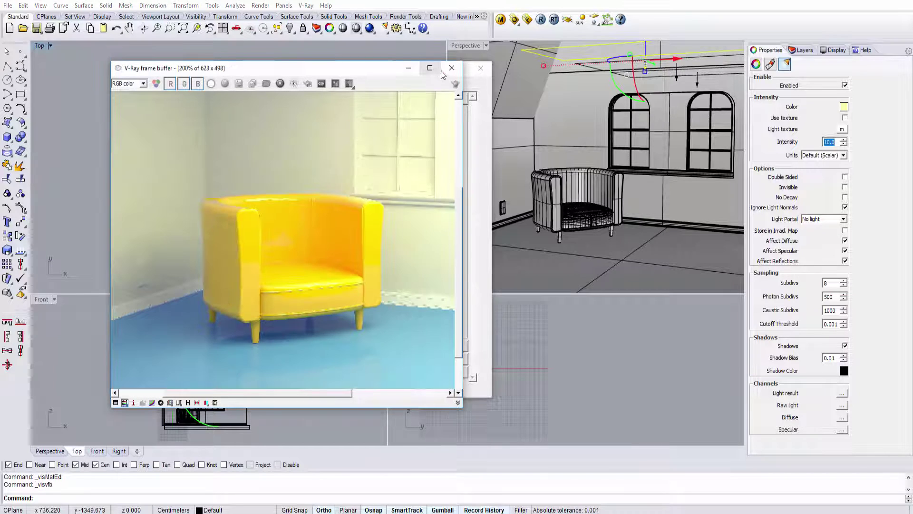
left_click(451, 68)
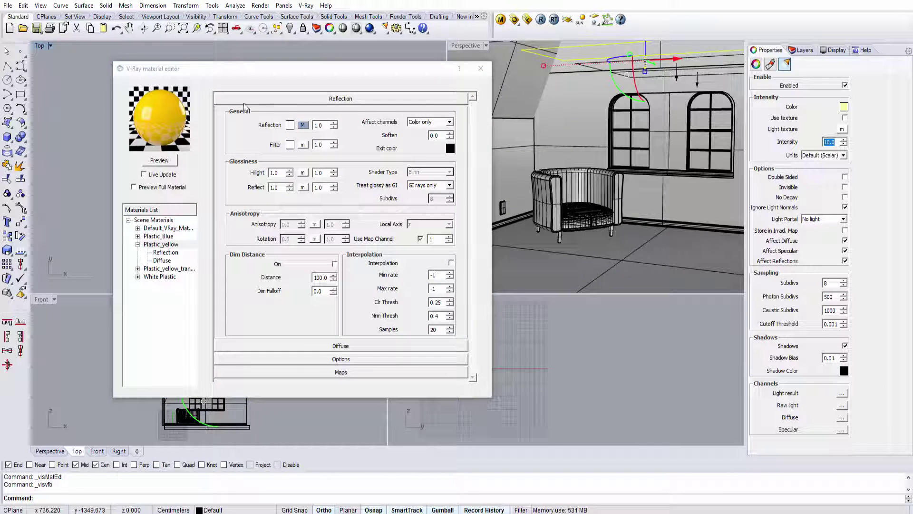
Set the Fresnel IOR of Plastic_yellow's reflection map to 2.0 and refresh the material preview.
left_click(307, 125)
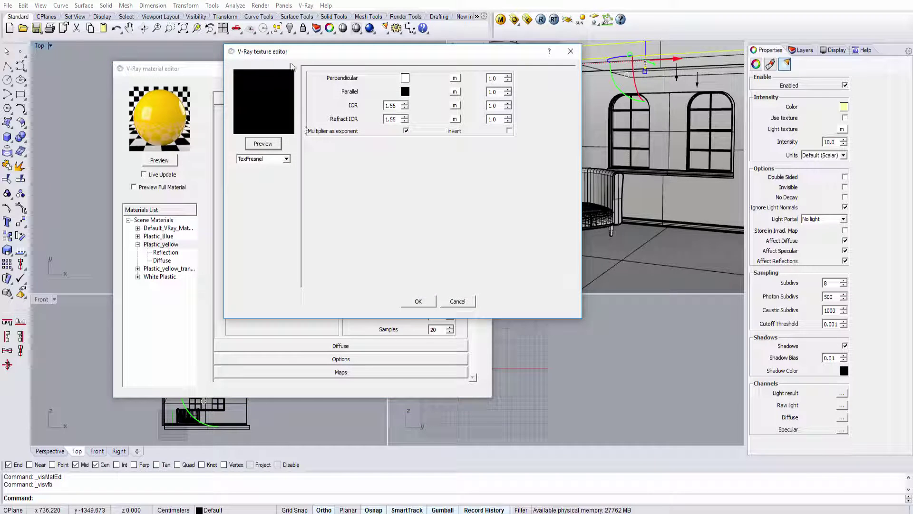
left_click_drag(300, 50, 391, 76)
left_click(379, 185)
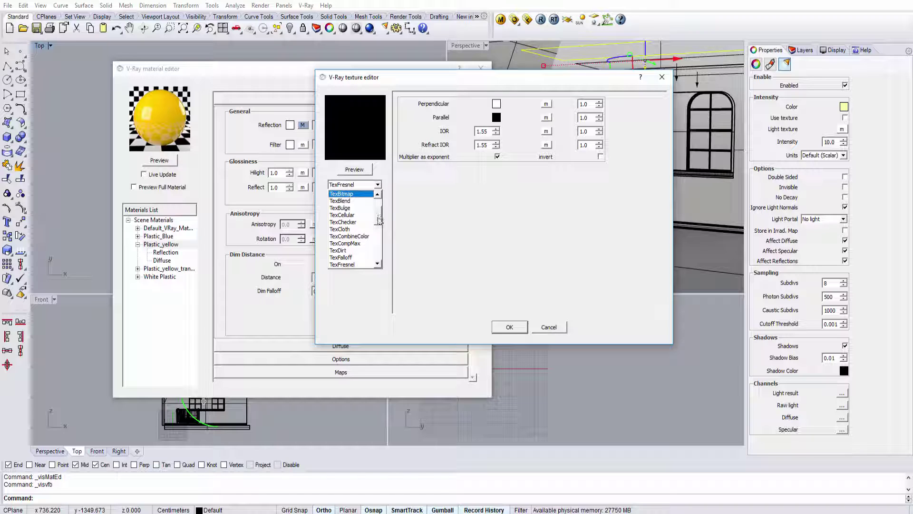
left_click_drag(378, 217, 379, 249)
left_click(477, 154)
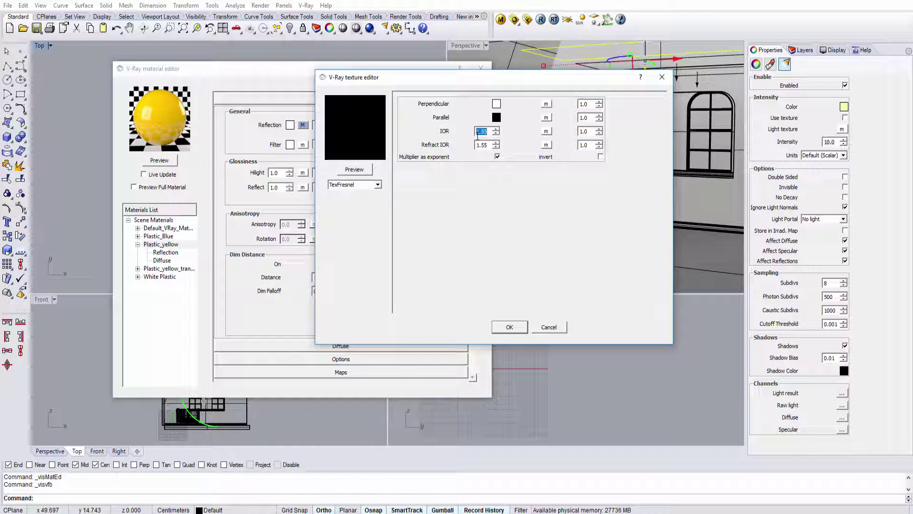
left_click(509, 327)
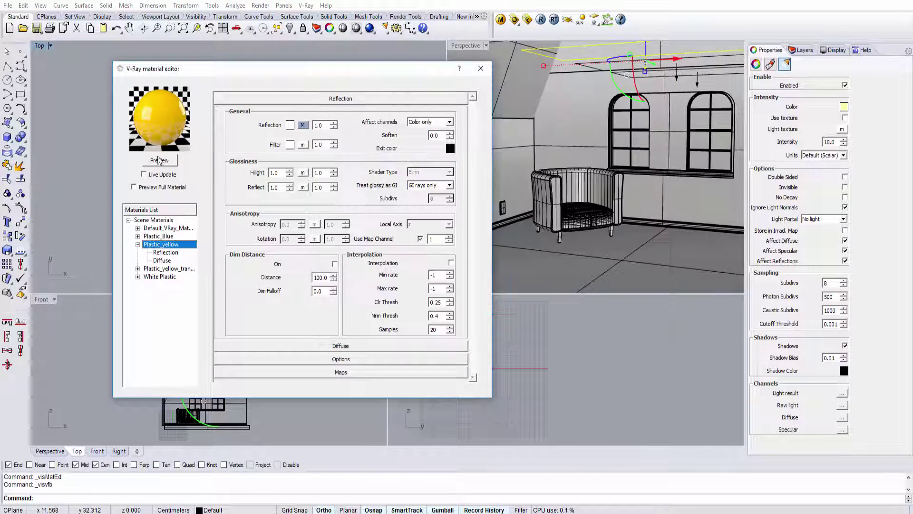
left_click(159, 165)
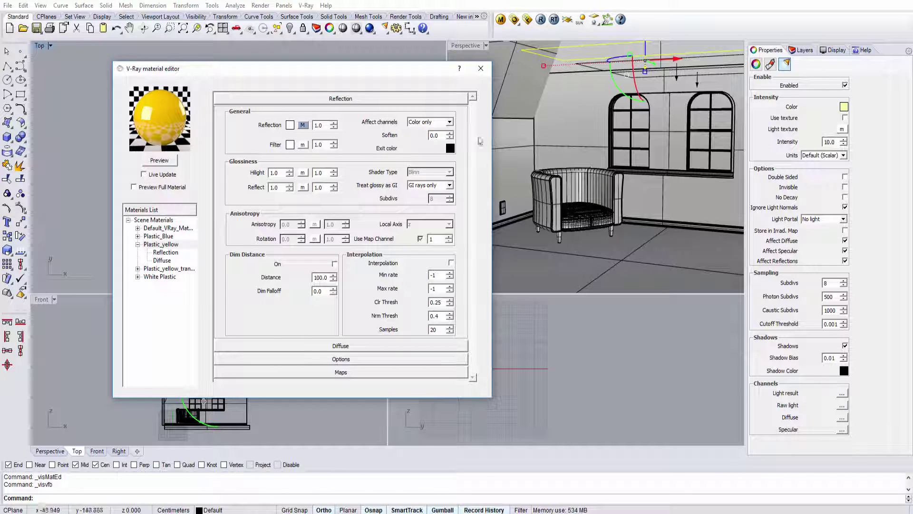
Close the material editor and render only the region around the armchair.
left_click(481, 68)
left_click(516, 22)
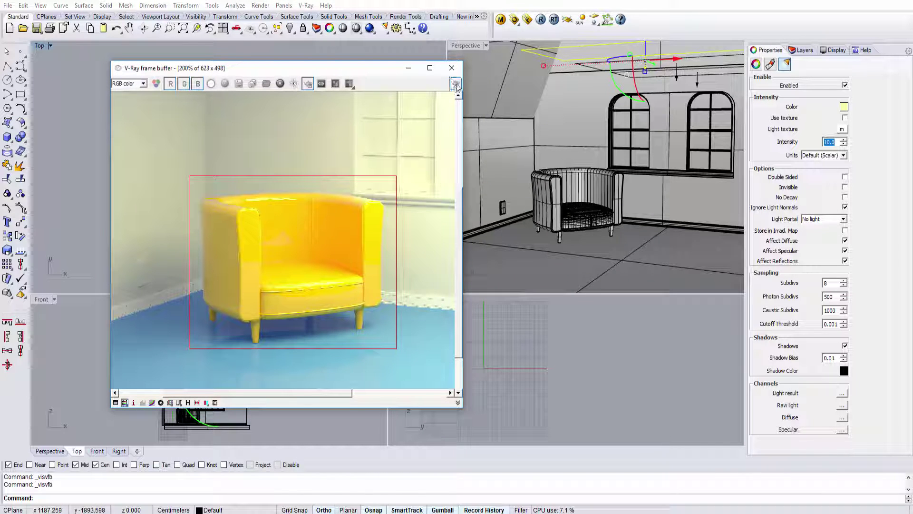
left_click(455, 84)
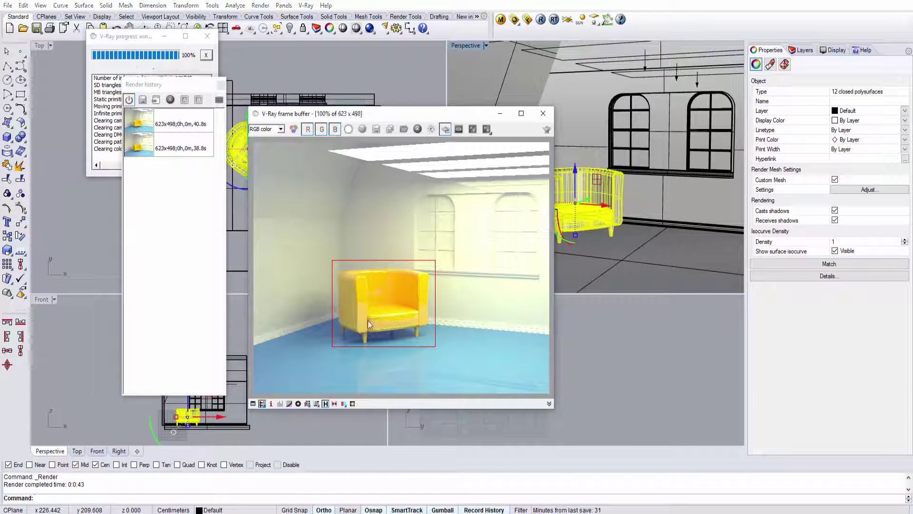
Save the new render to the render history and set it as comparison image B, with the previous 40.8s render as image A.
scroll(368, 321, "up", 2)
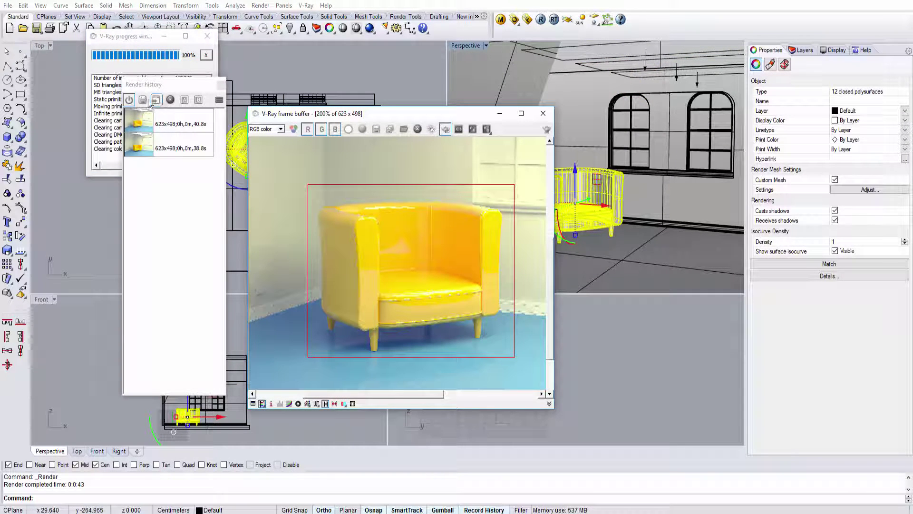
left_click(143, 101)
left_click(181, 146)
left_click(184, 100)
left_click(183, 117)
left_click(198, 100)
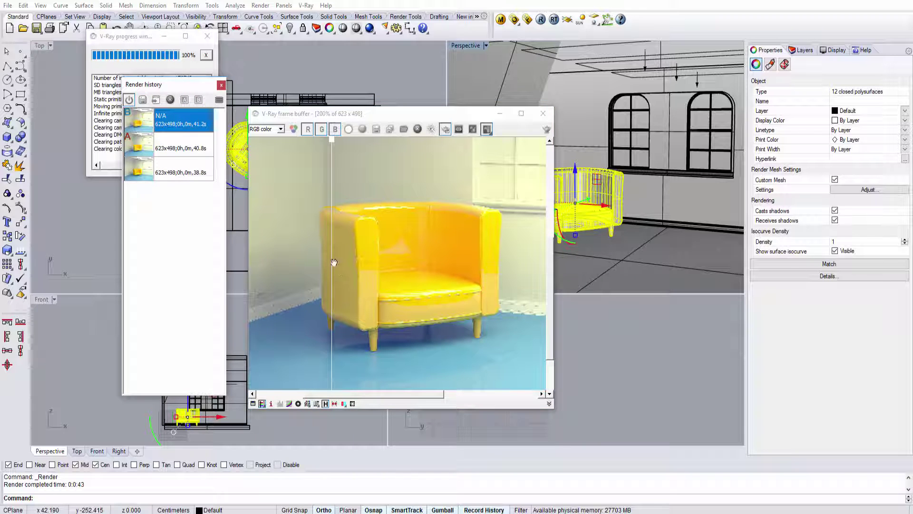
Compare the two saved renders by sweeping the A/B divider across the armchair, and close the frame buffer.
left_click_drag(332, 262, 458, 277)
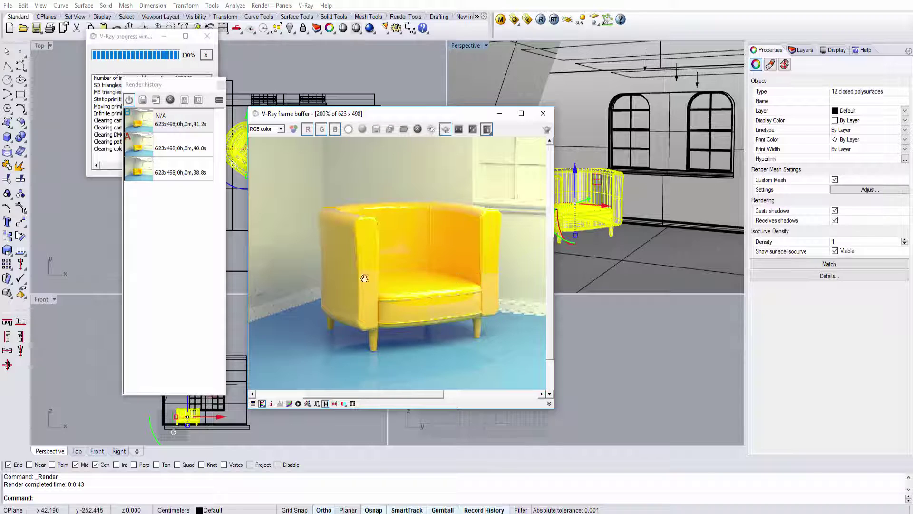
left_click_drag(365, 278, 335, 247)
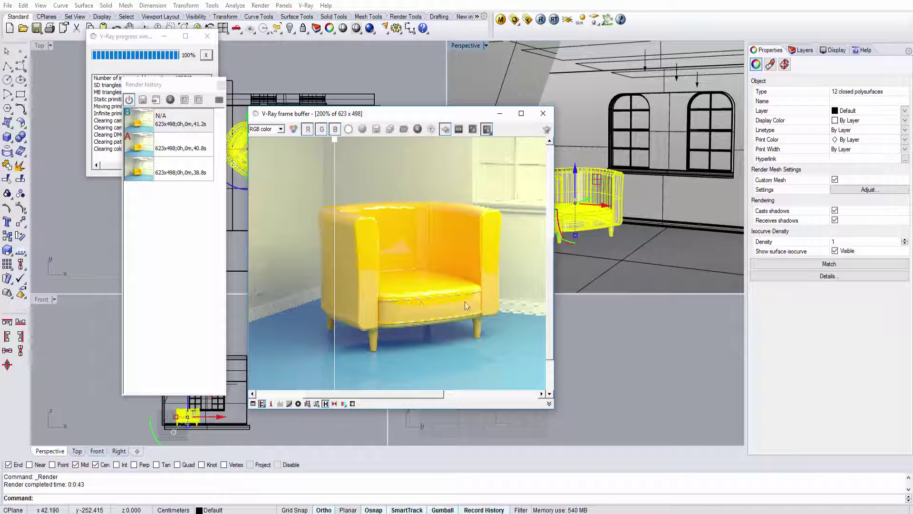
left_click_drag(339, 243, 329, 304)
scroll(415, 300, "down", 2)
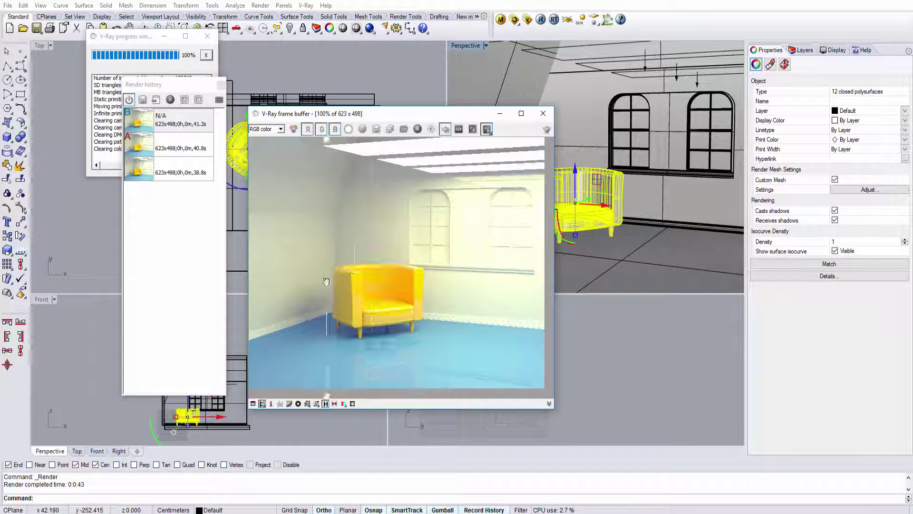
scroll(348, 299, "up", 2)
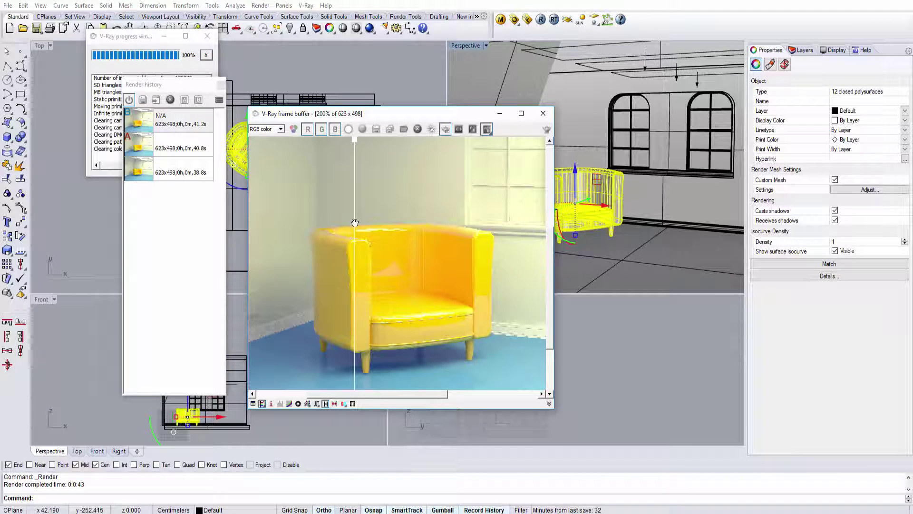
scroll(392, 220, "down", 2)
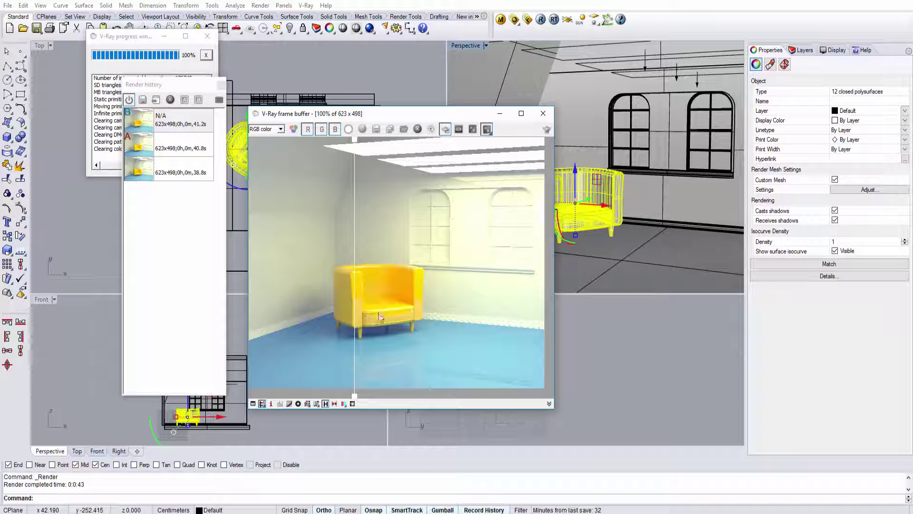
scroll(379, 316, "up", 2)
scroll(410, 253, "down", 2)
left_click(539, 118)
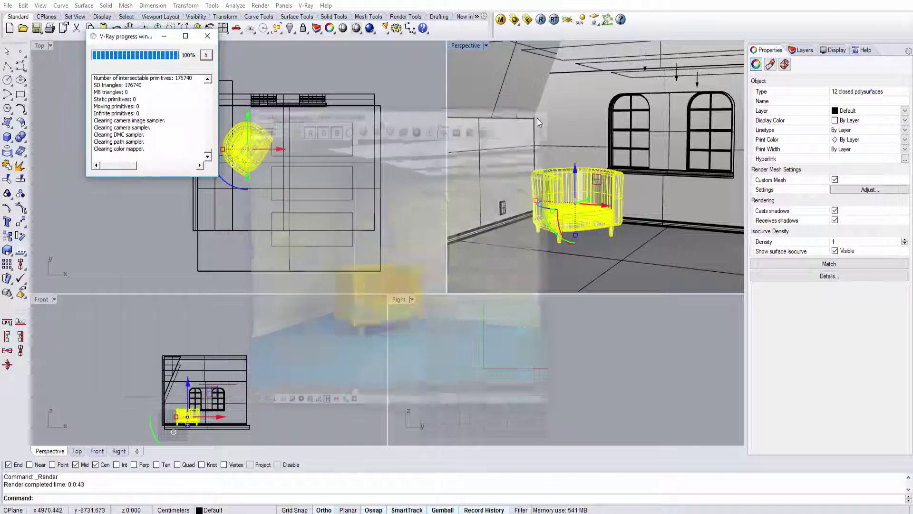
Set the Fresnel IOR of Plastic_yellow's reflection map to 5 and refresh the material preview.
left_click(501, 20)
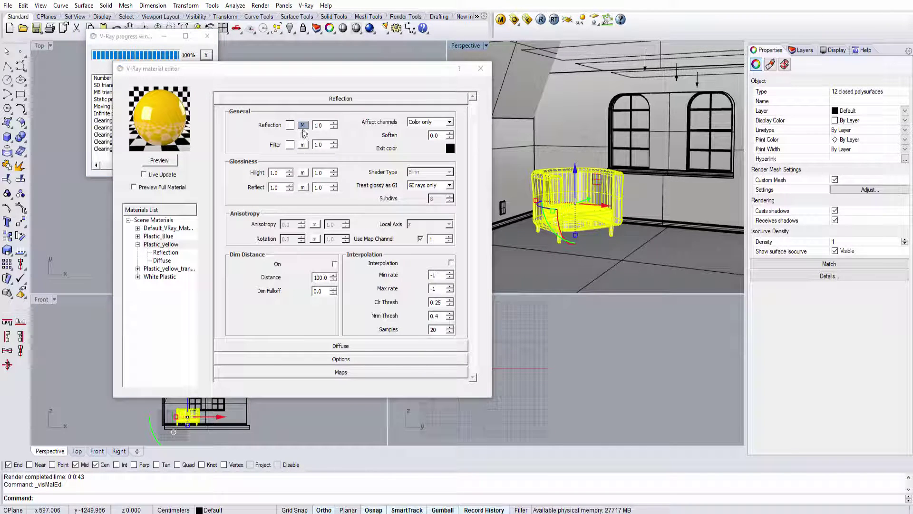
left_click(303, 126)
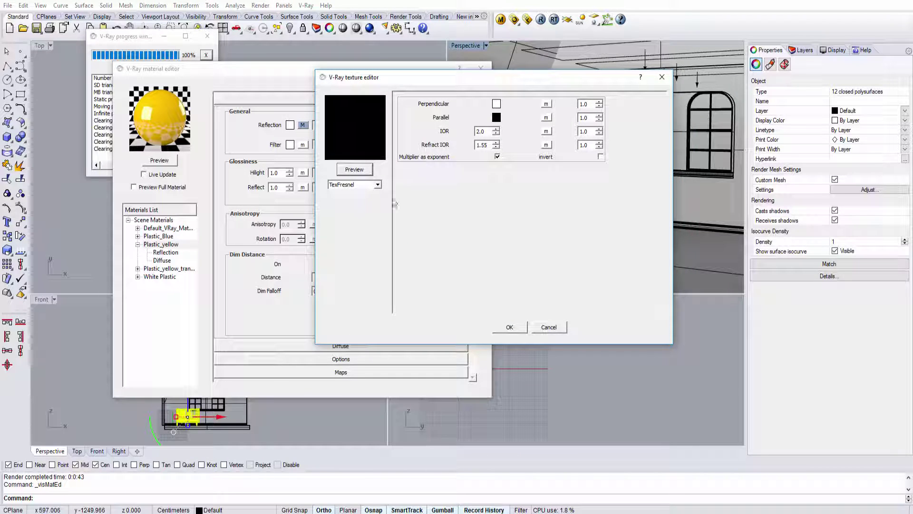
left_click_drag(488, 134, 456, 137)
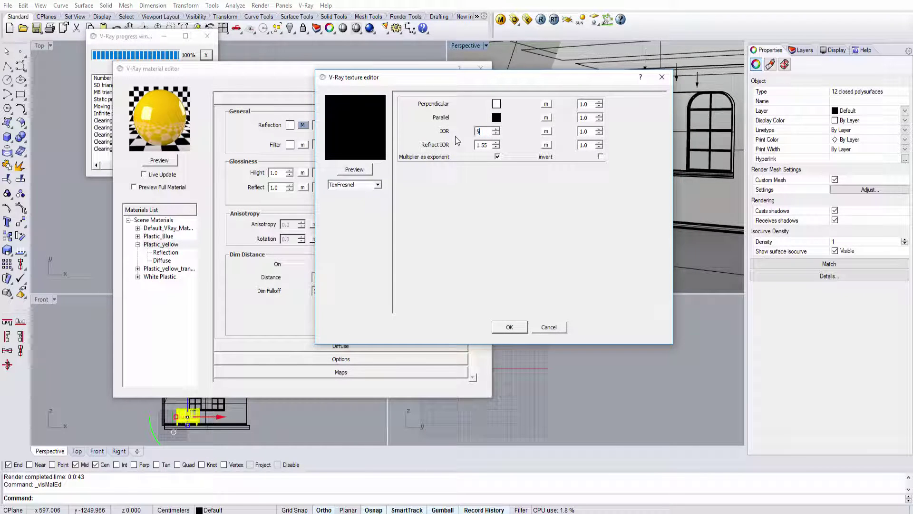
key("Return")
left_click(163, 164)
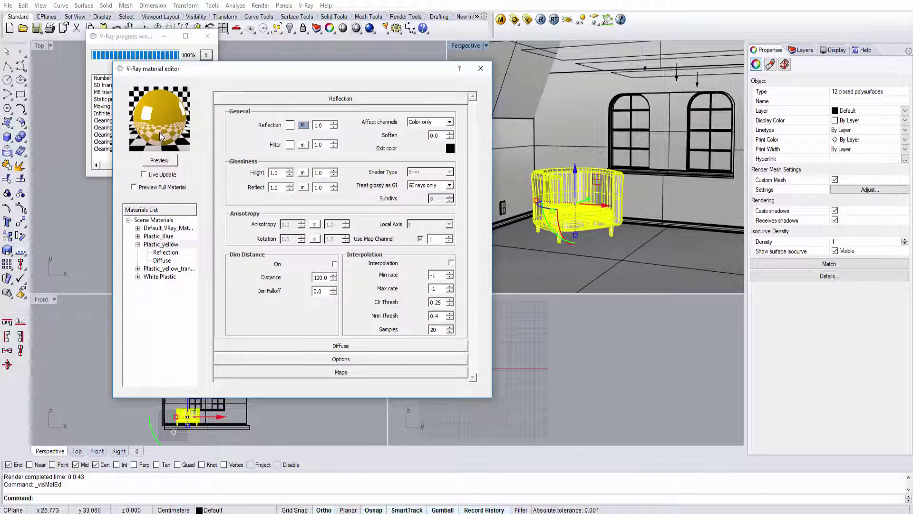
Reopen the frame buffer and render the armchair region again with the stronger reflection.
left_click(528, 20)
left_click(442, 129)
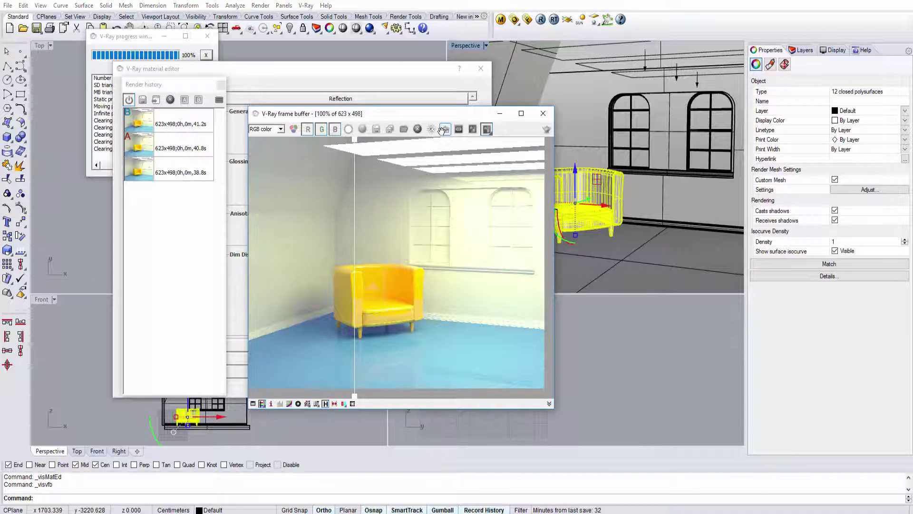
left_click(129, 99)
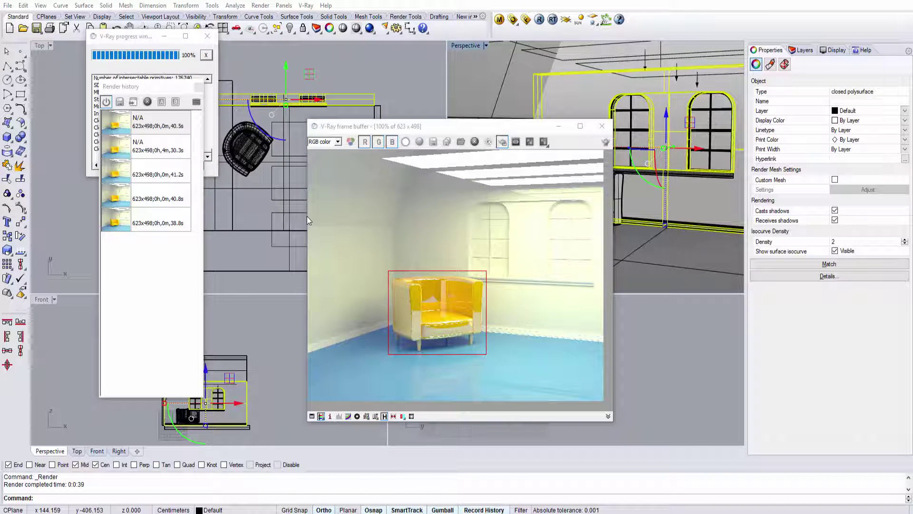
Widen the frame buffer and compare the 4m 30.3s render as image A with the 40.5s render as image B over the armchair.
left_click(338, 129)
left_click_drag(338, 128, 318, 125)
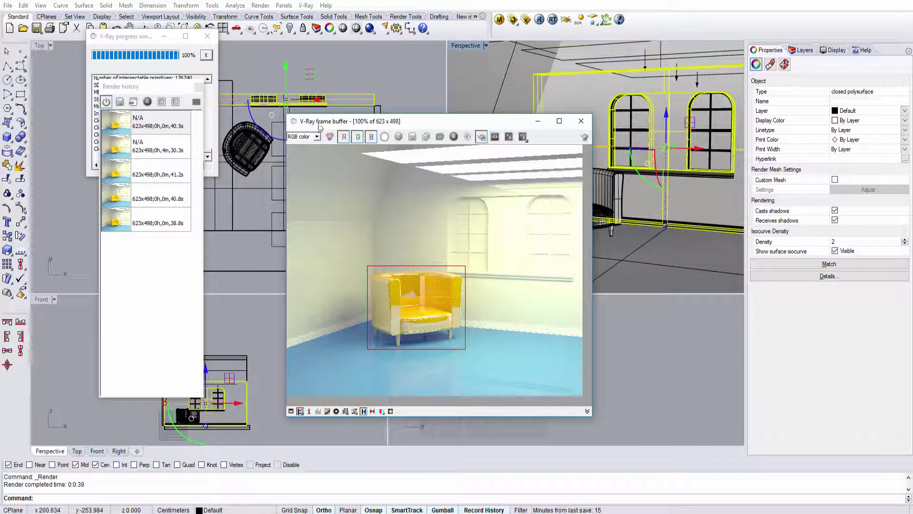
left_click_drag(592, 234, 613, 234)
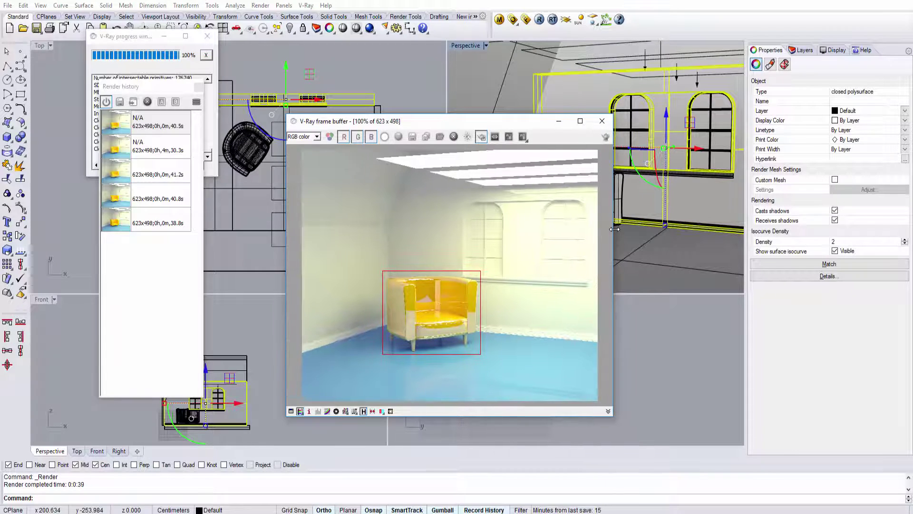
scroll(435, 295, "up", 1)
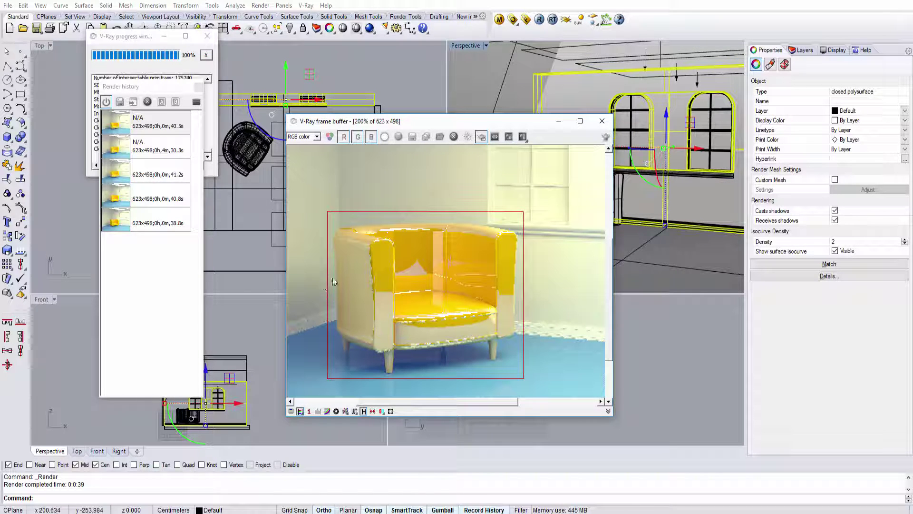
left_click(172, 151)
left_click(162, 102)
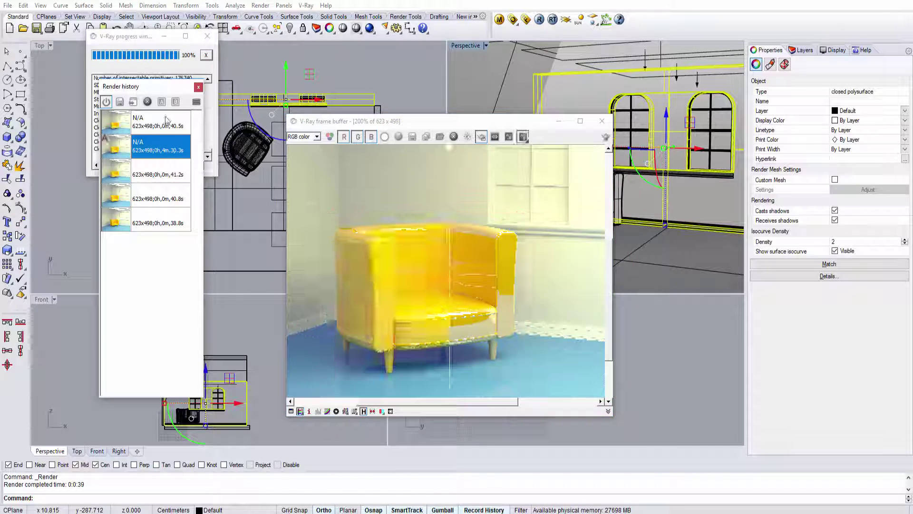
left_click(165, 125)
left_click(176, 102)
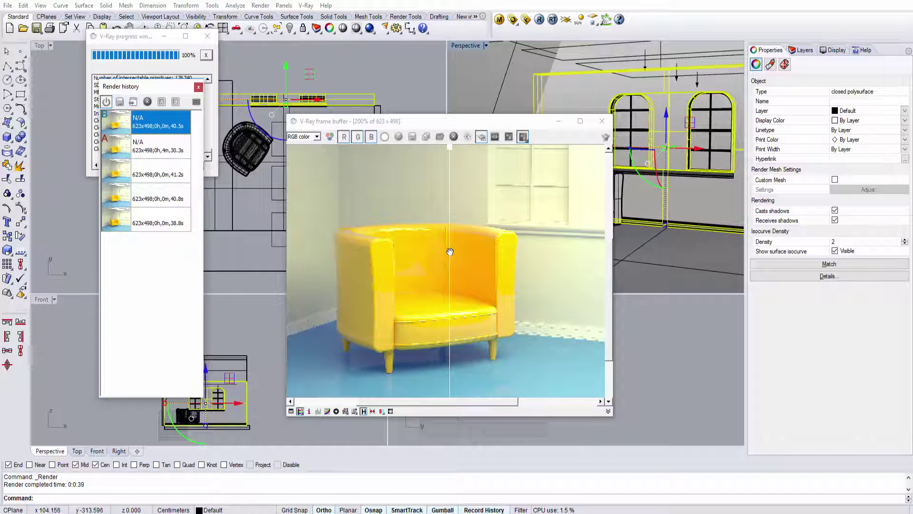
left_click_drag(450, 252, 416, 291)
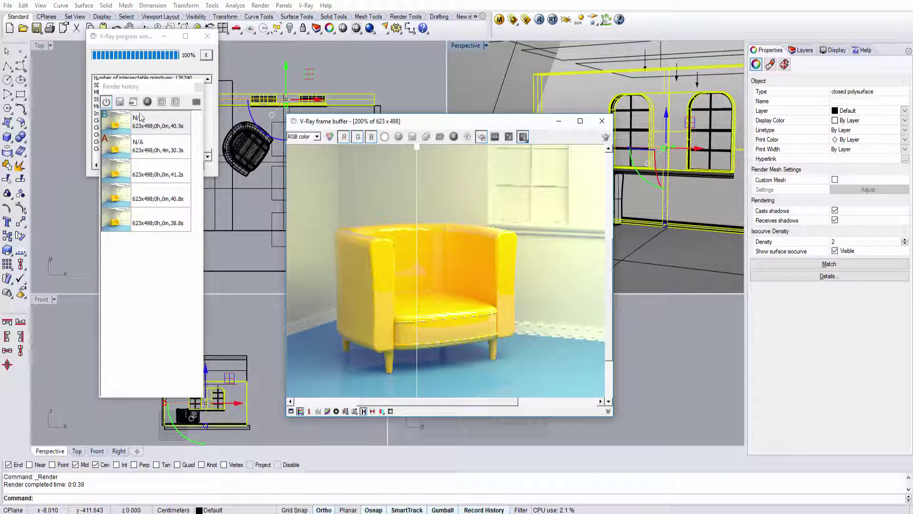
Save the latest armchair render to the render history and set it as image B against the 40.5s render as image A.
double_click(164, 145)
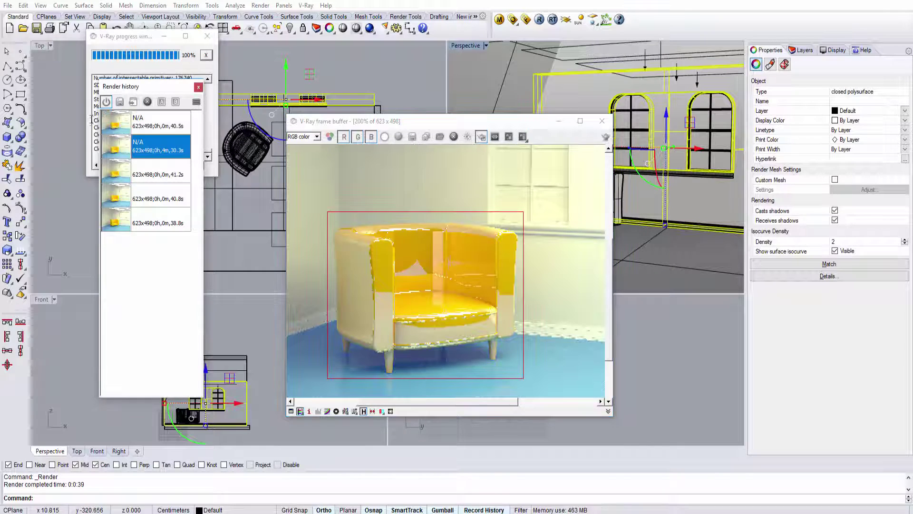
left_click(121, 103)
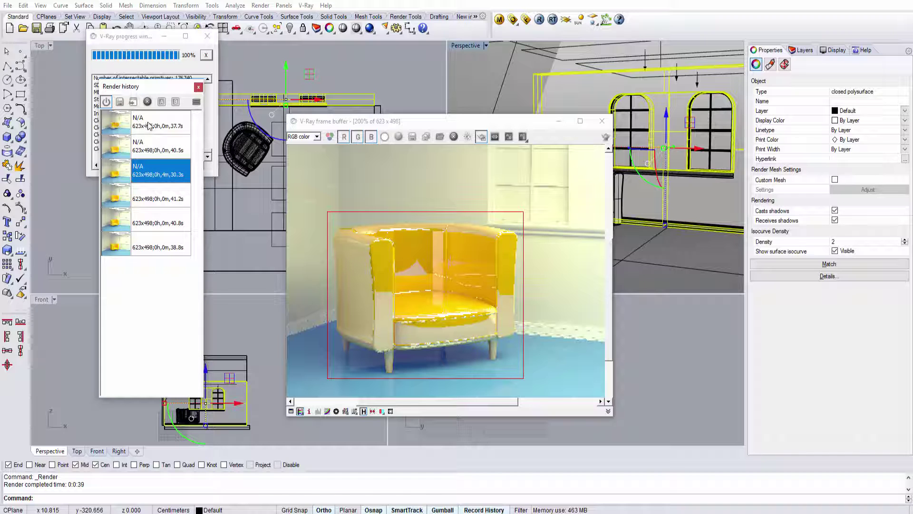
left_click(176, 105)
left_click(164, 145)
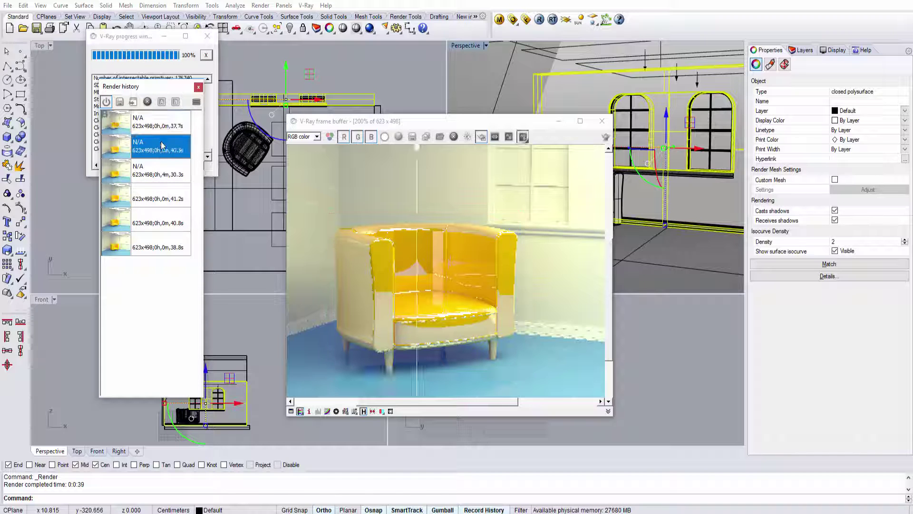
left_click(162, 102)
Compare the latest render with the 40.5s one by moving the divider across the armchair, ending with the whole room in view.
left_click_drag(417, 236, 450, 268)
left_click_drag(332, 269, 338, 289)
scroll(418, 286, "down", 1)
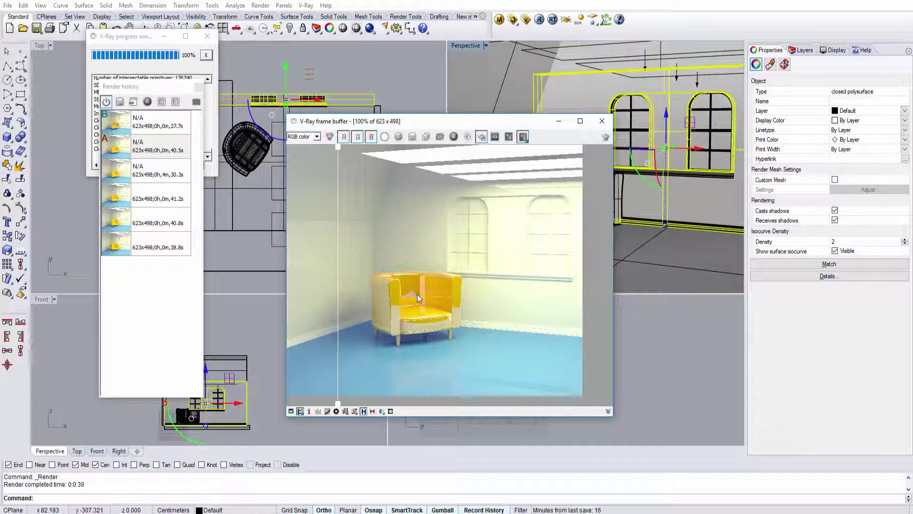
Turn off the render history and the A/B comparison, and bring up the material editor clear of the history window.
left_click(106, 101)
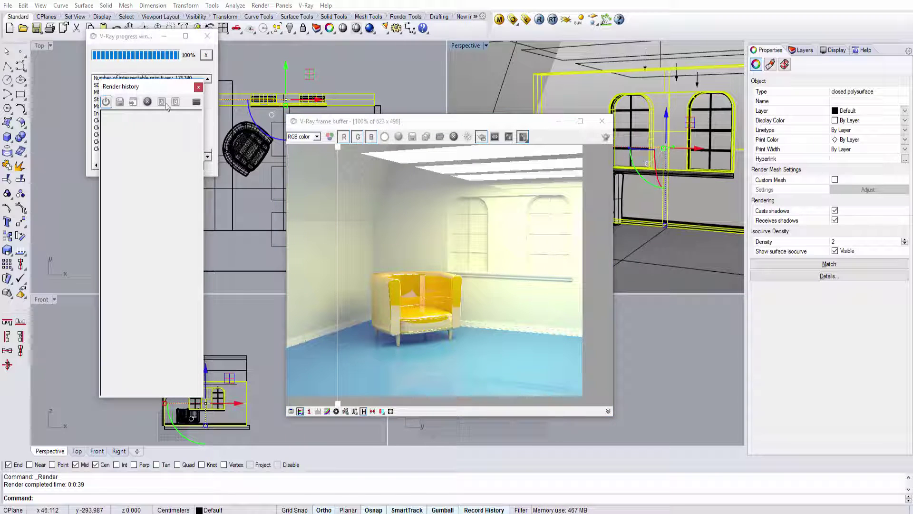
left_click(525, 137)
left_click(499, 19)
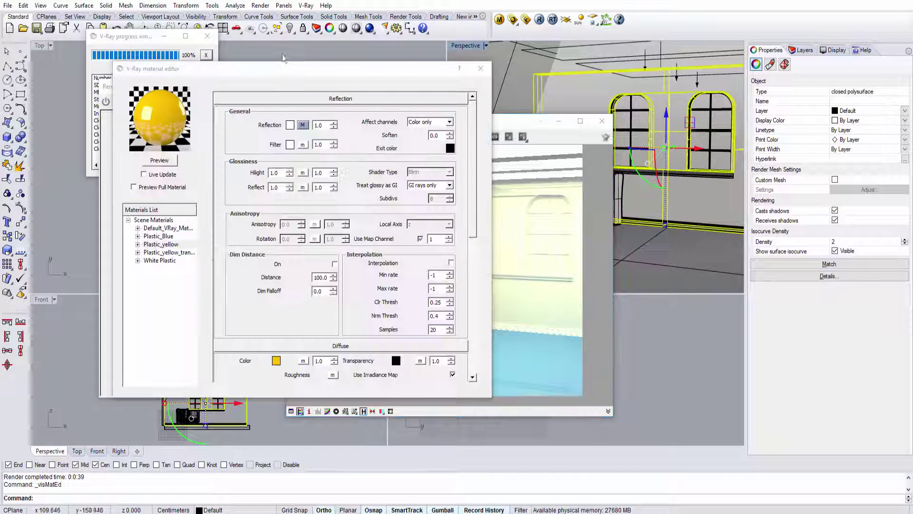
left_click_drag(310, 69, 470, 63)
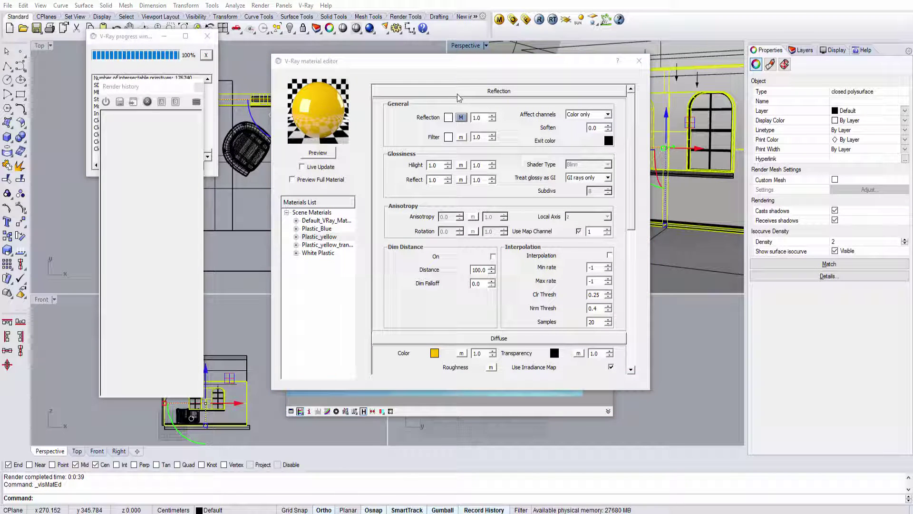
Set the IOR of Plastic_yellow's Fresnel reflection map to 20 and update the material preview.
left_click(461, 117)
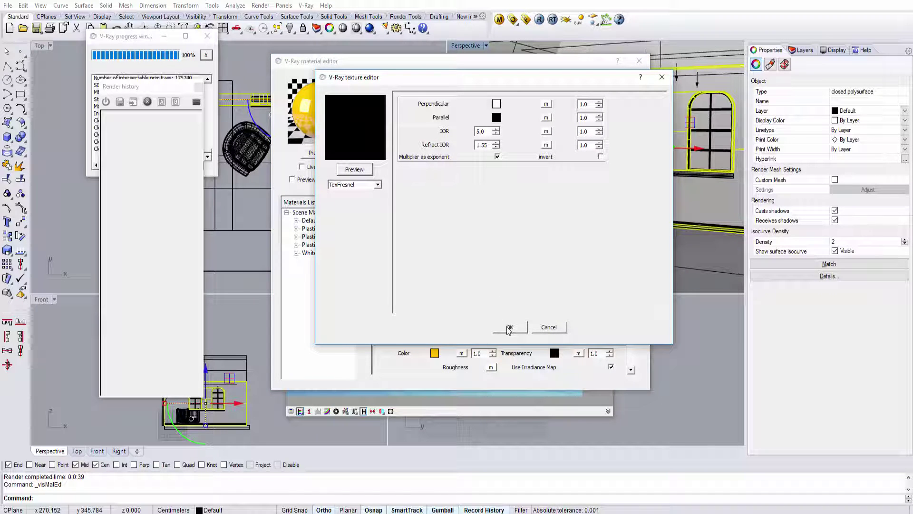
left_click_drag(487, 132, 434, 140)
type("2")
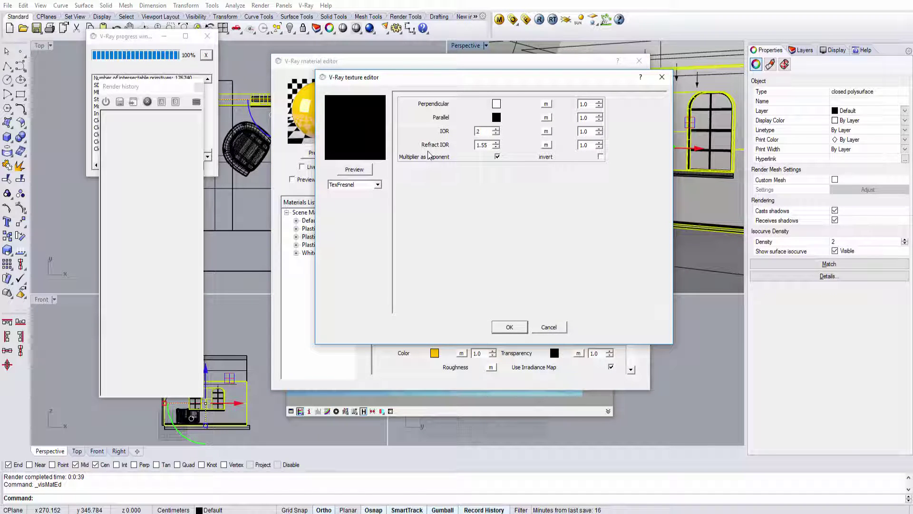
type("0")
left_click(505, 328)
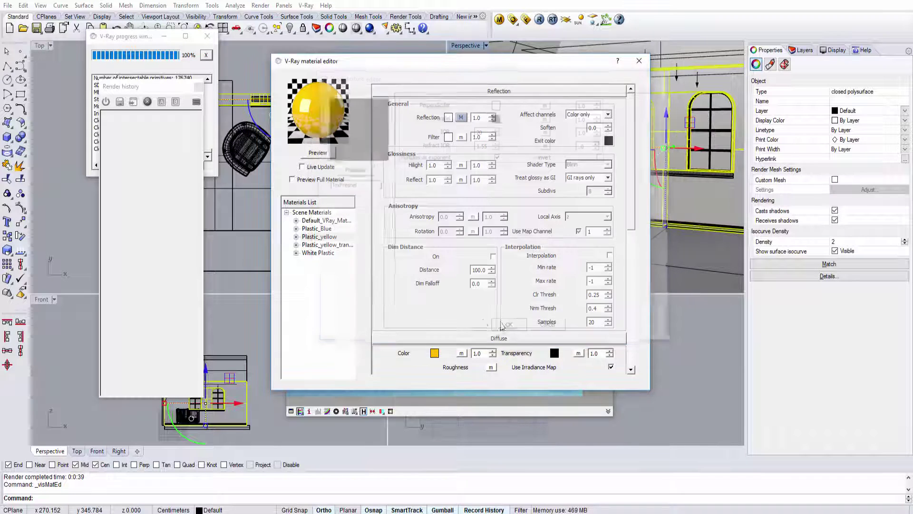
left_click(319, 153)
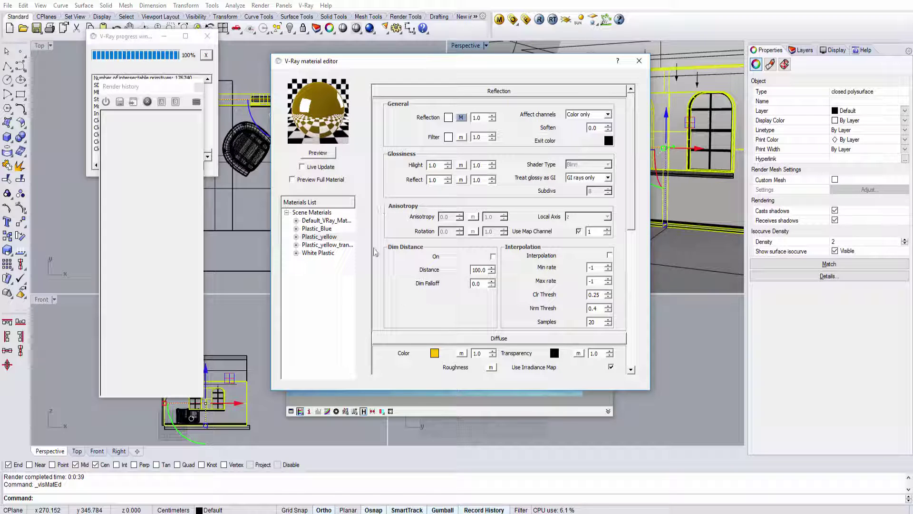
Set Plastic_yellow's diffuse color to a dark gray with RGB 24, 24, 24 and update the material preview.
left_click(434, 353)
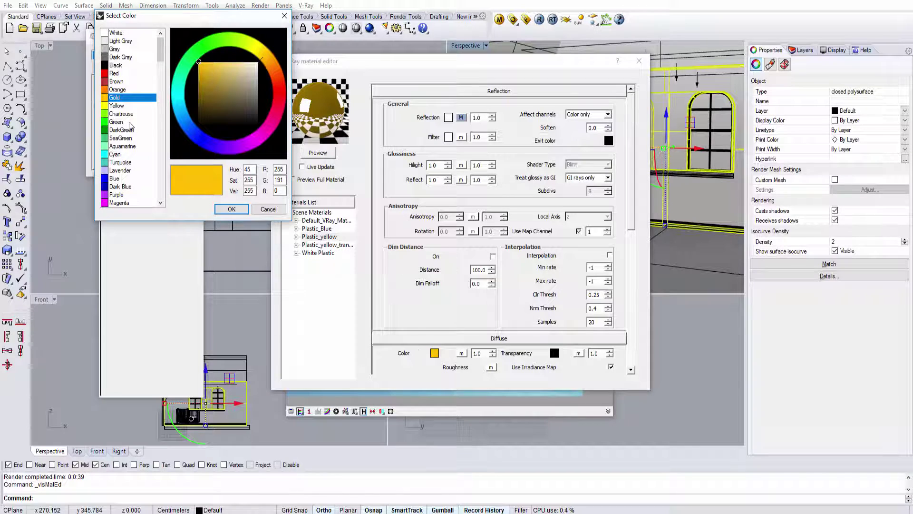
mouse_move(216, 97)
left_mouse_down()
mouse_move(265, 136)
mouse_move(271, 119)
left_mouse_up()
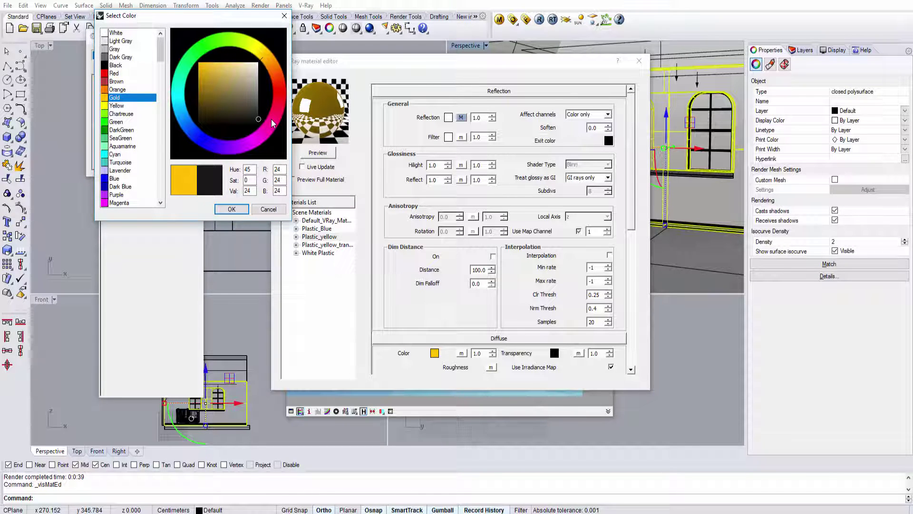
left_click(231, 209)
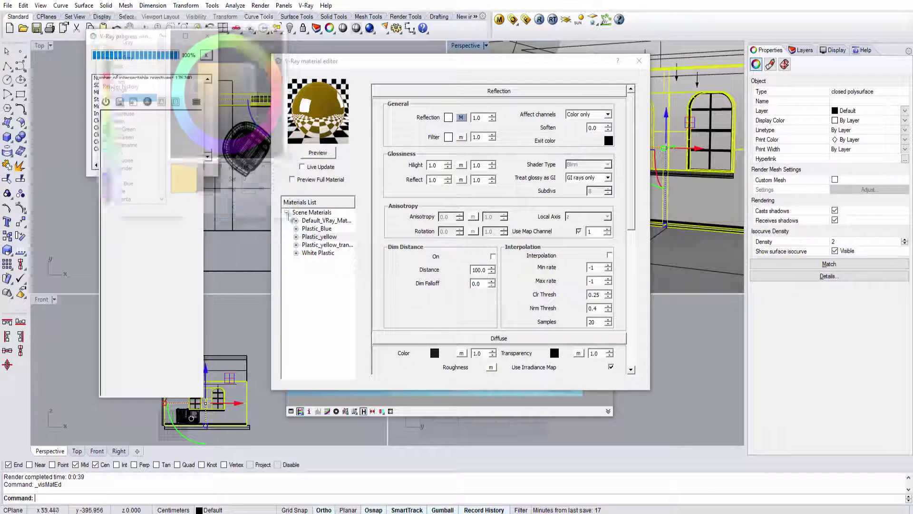
left_click(321, 155)
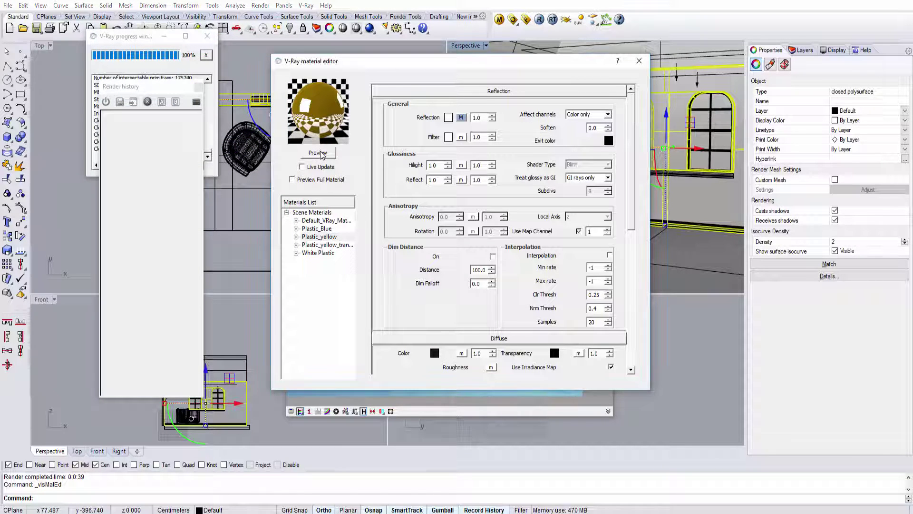
left_click(321, 154)
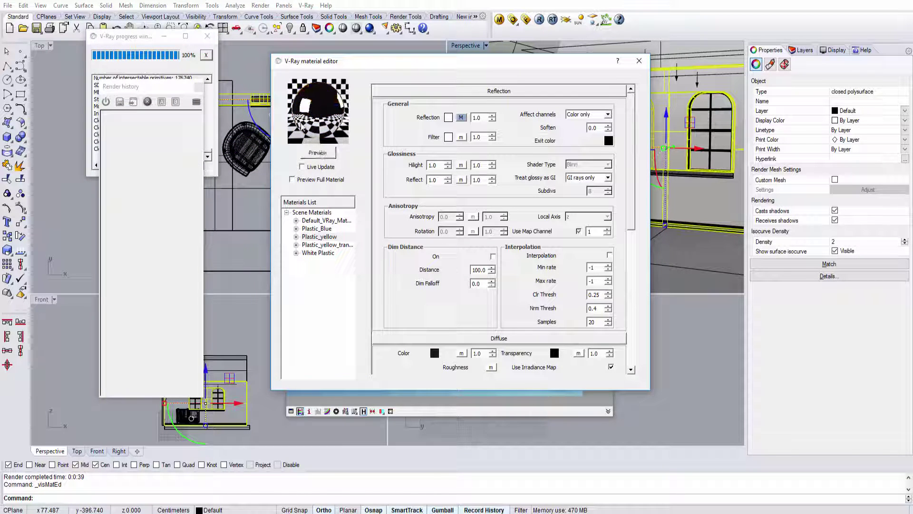
Rename the Plastic_yellow material as "Cromado - Chrome".
right_click(313, 237)
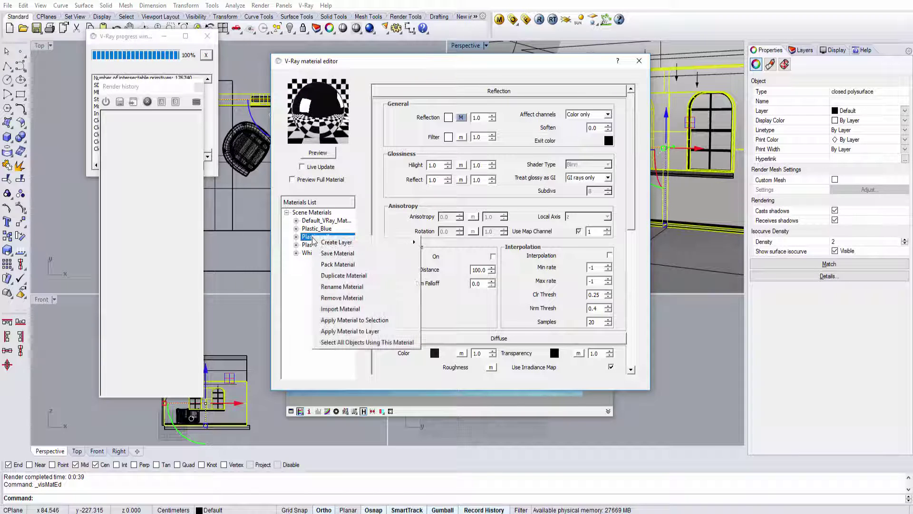
left_click(335, 287)
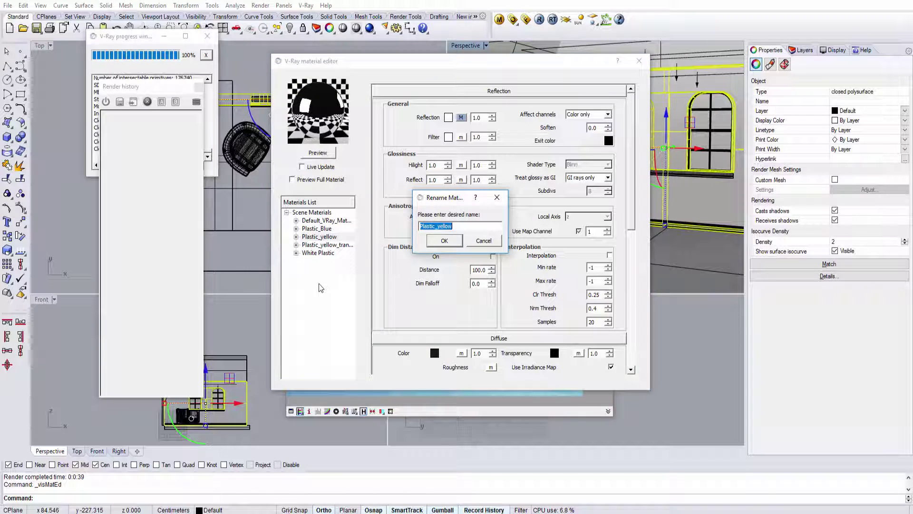
type("Cromado - Chrome")
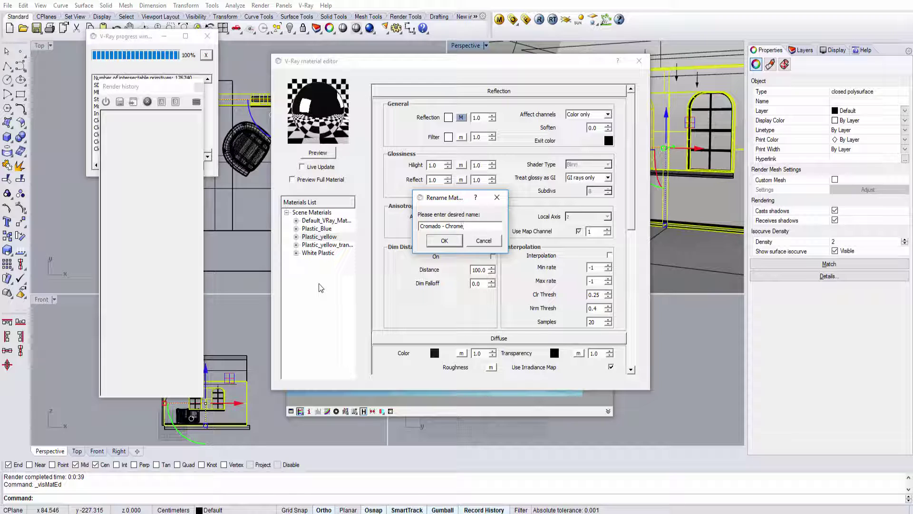
left_click(443, 241)
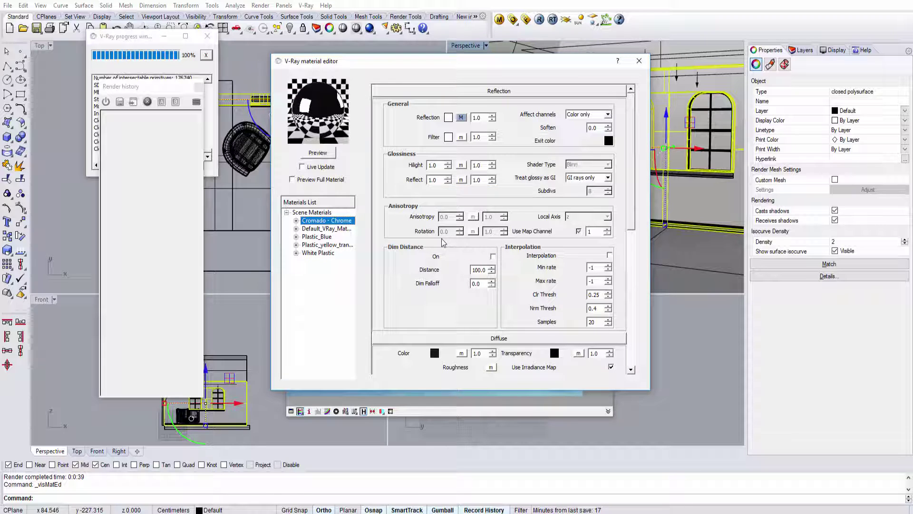
Close the material editor, redraw the render region around the armchair and the floor in front of it, and render it.
left_click(639, 61)
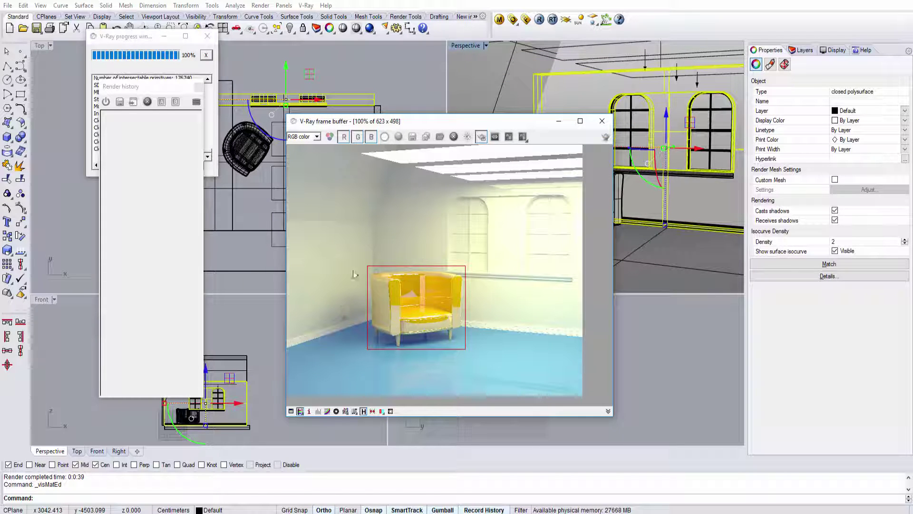
left_click_drag(365, 263, 467, 401)
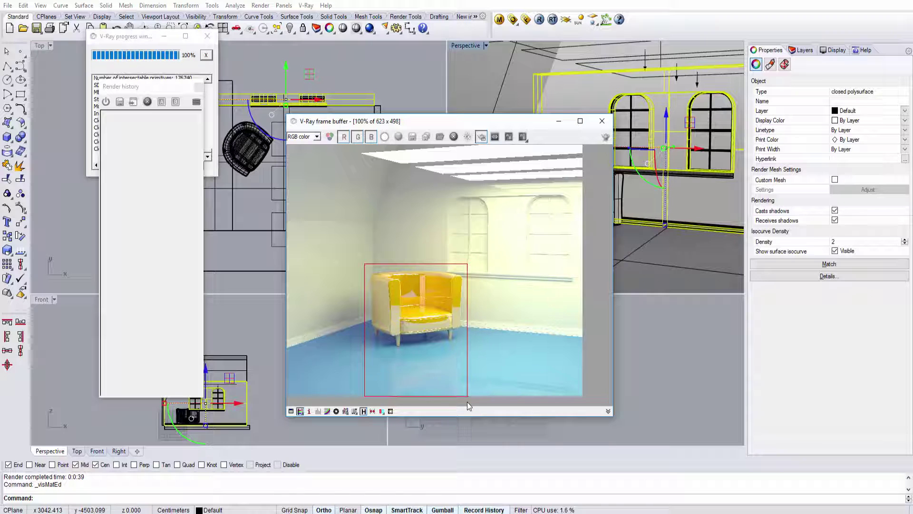
left_click(606, 137)
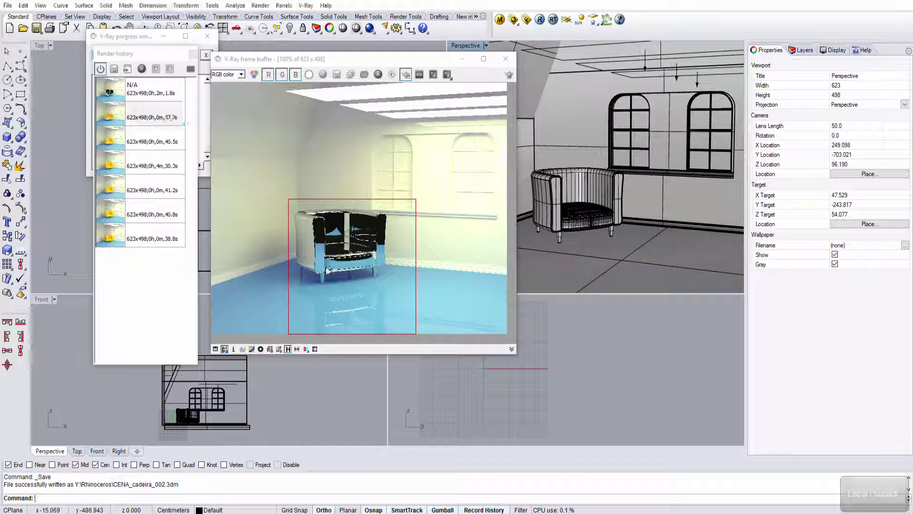
Zoom in on the armchair and compare the 2m 1.8s chrome render as image A with the 37.7s yellow render as image B.
scroll(323, 267, "up", 1)
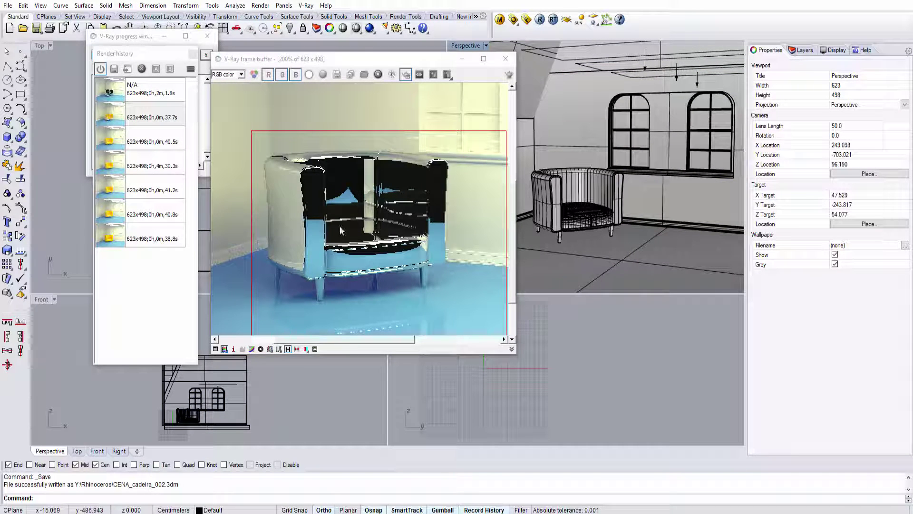
left_click_drag(360, 58, 431, 45)
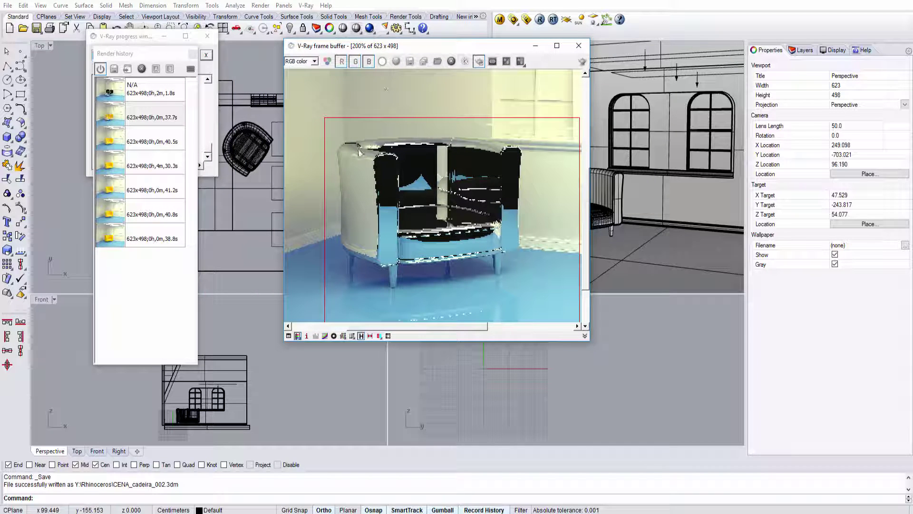
left_click(149, 94)
left_click(156, 69)
left_click(159, 111)
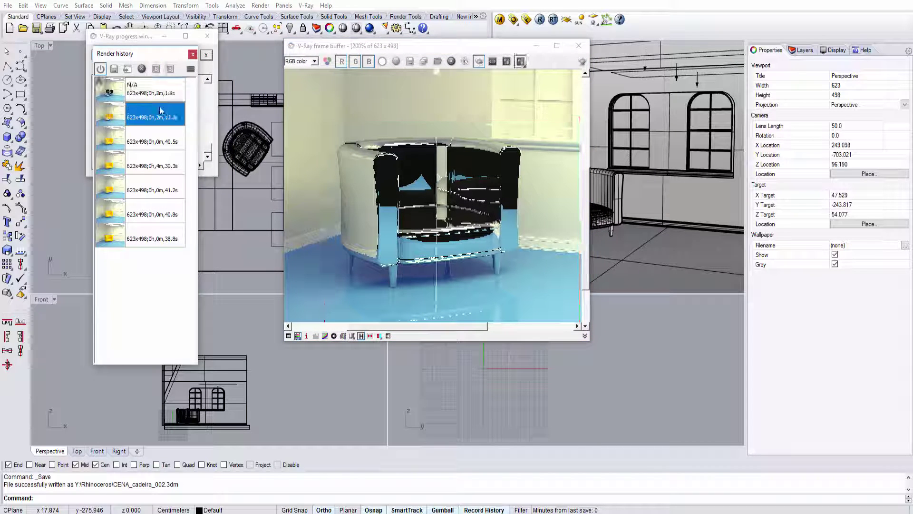
left_click(170, 70)
left_click_drag(437, 164, 474, 114)
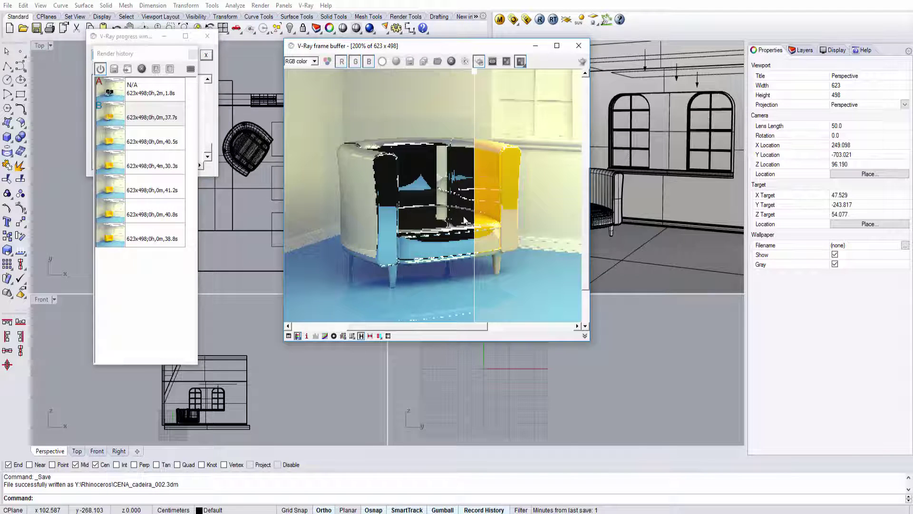
Turn off the render history and the A/B comparison, and close the frame buffer.
scroll(467, 210, "down", 1)
left_click(101, 69)
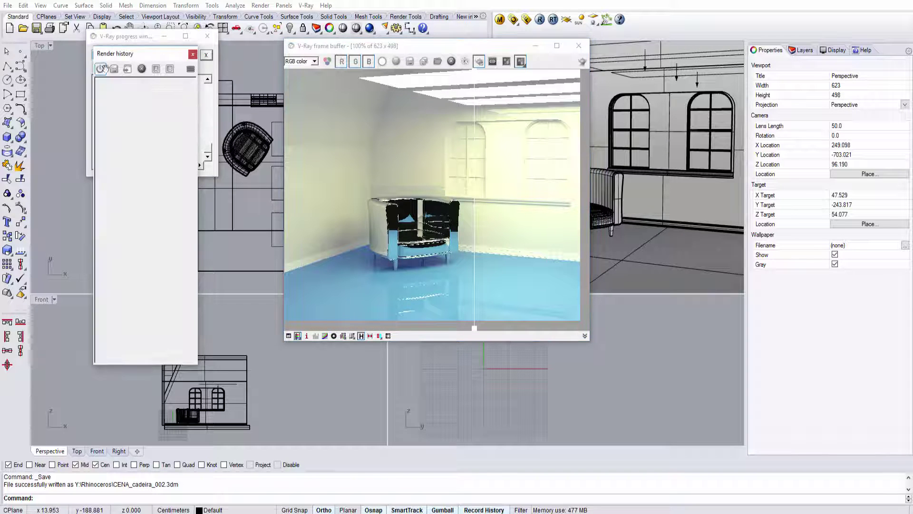
left_click(192, 54)
left_click(520, 61)
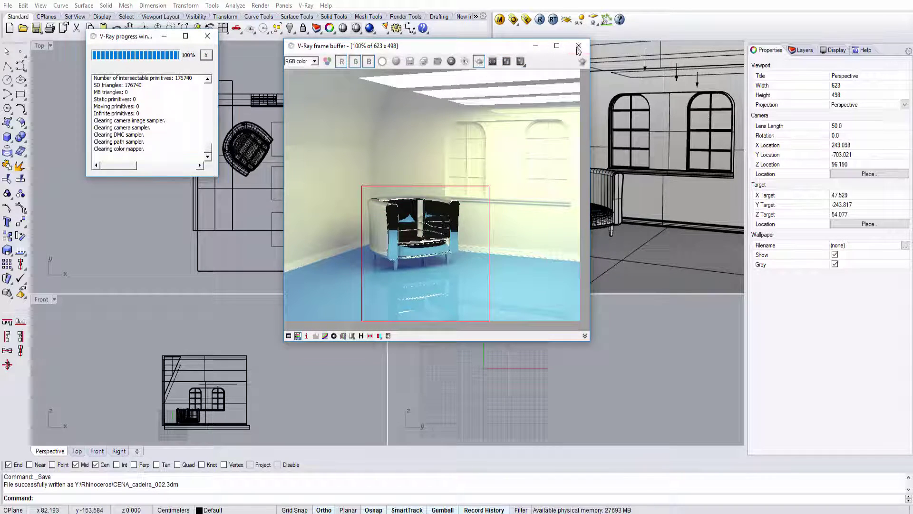
left_click(579, 45)
Remove the Fresnel map from the Chrome material's reflection by setting its texture type to None, and update the material preview.
left_click(499, 20)
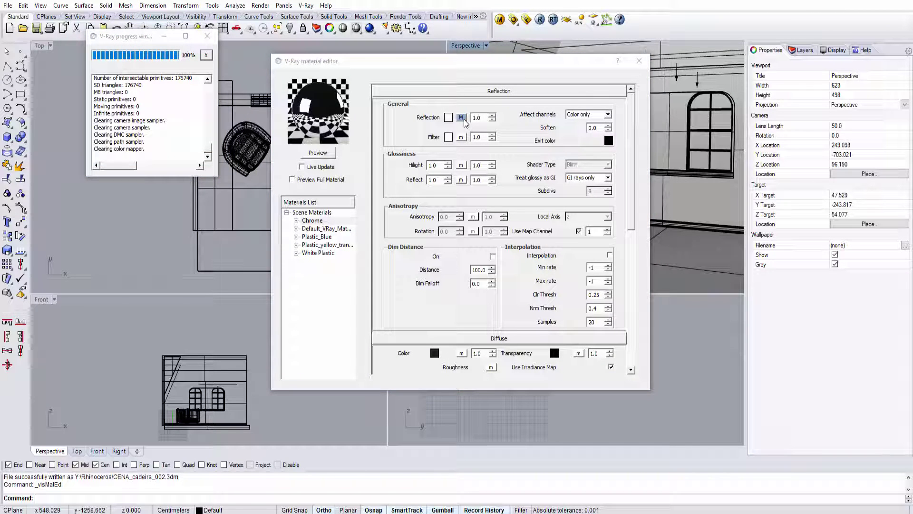
left_click(462, 118)
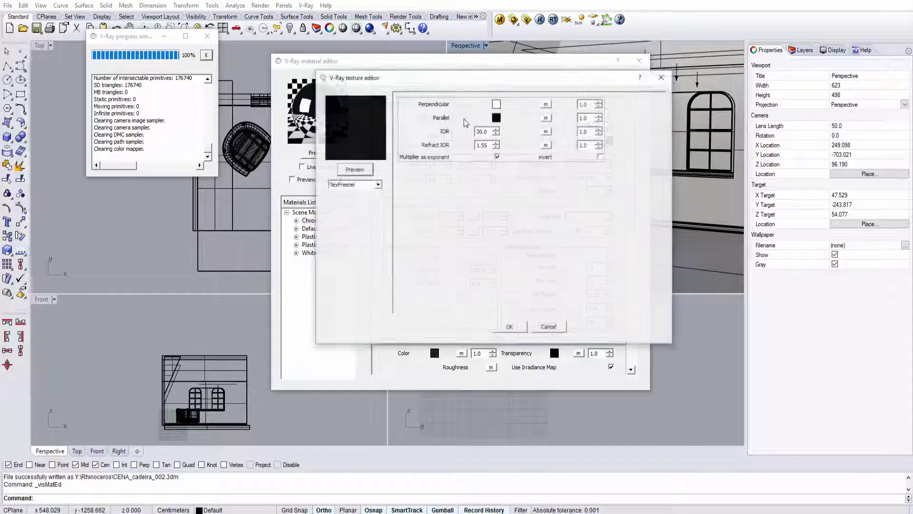
left_click(379, 185)
left_click_drag(381, 220, 380, 210)
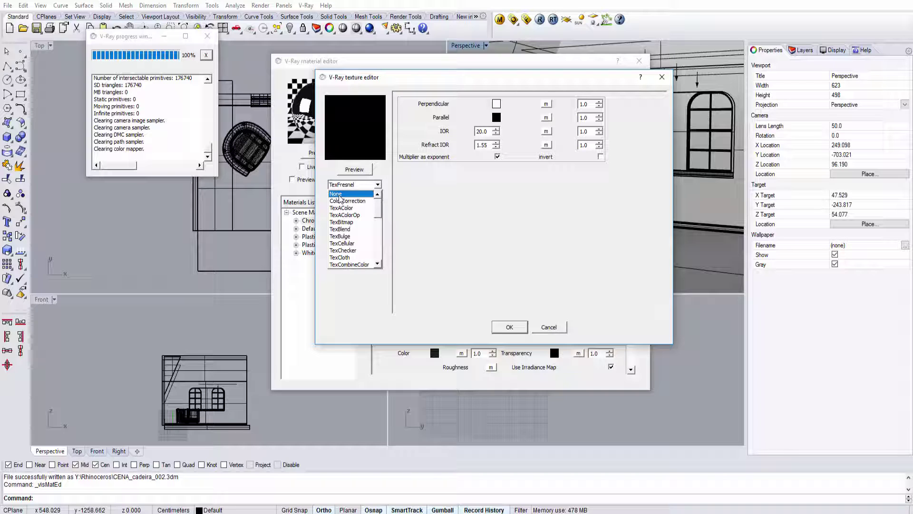
left_click(339, 195)
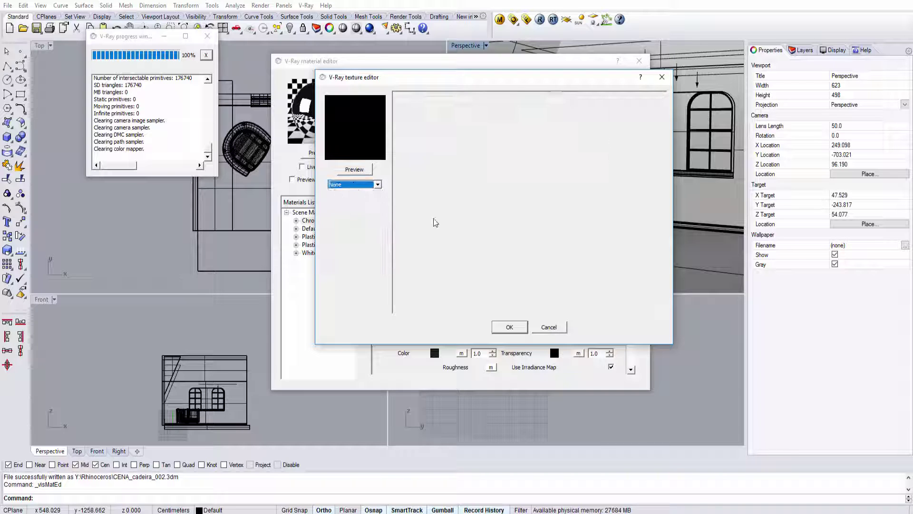
left_click(509, 326)
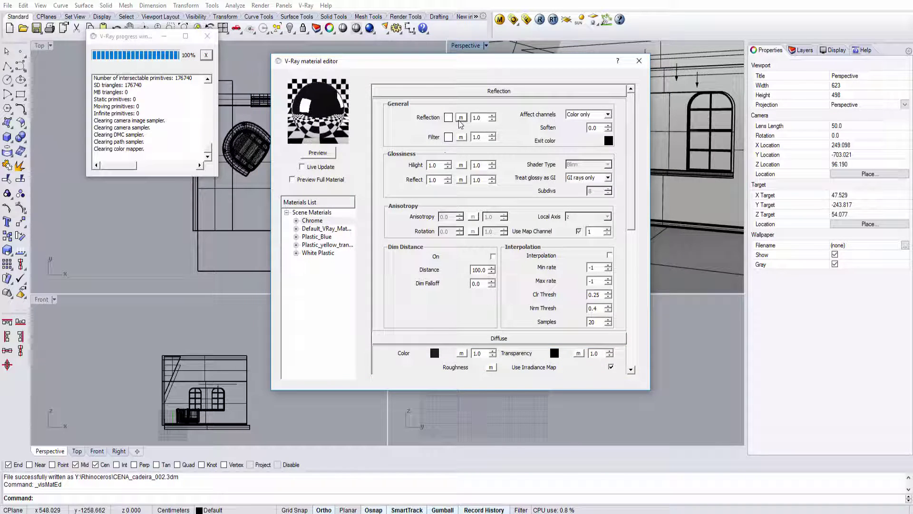
left_click(322, 157)
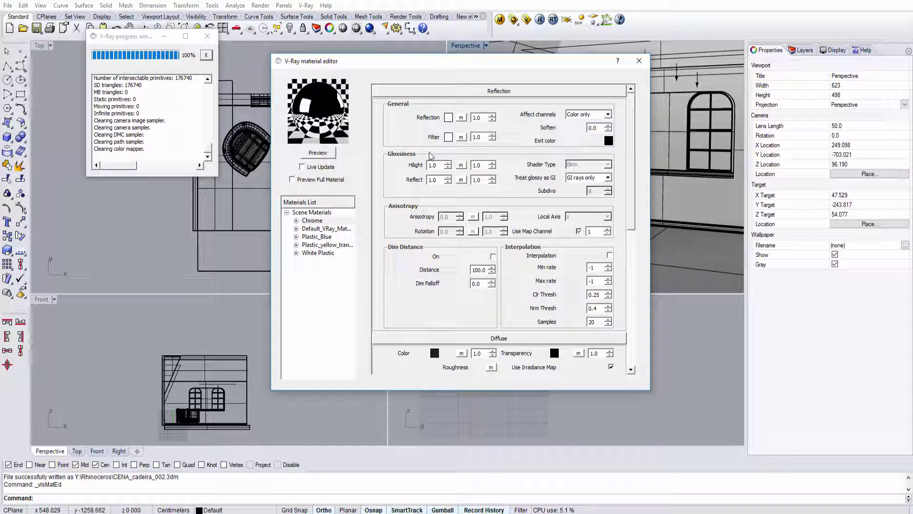
Set the Chrome material's diffuse color to a red with RGB 239, 59, 15.
left_click(437, 354)
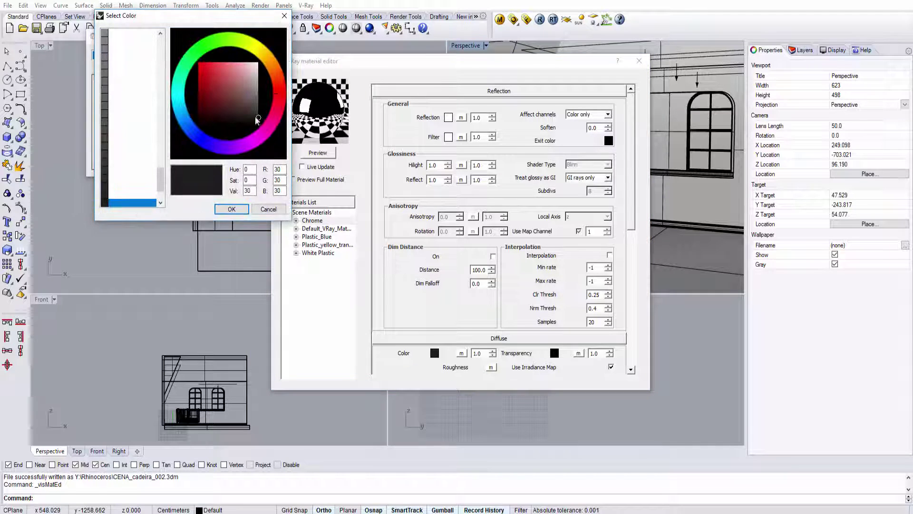
left_click_drag(279, 76, 277, 83)
left_click_drag(224, 69, 202, 66)
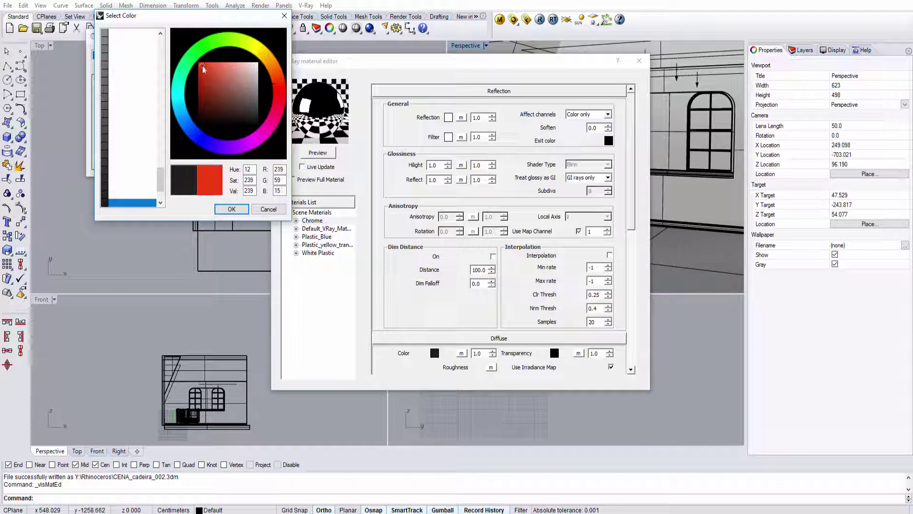
left_click(222, 207)
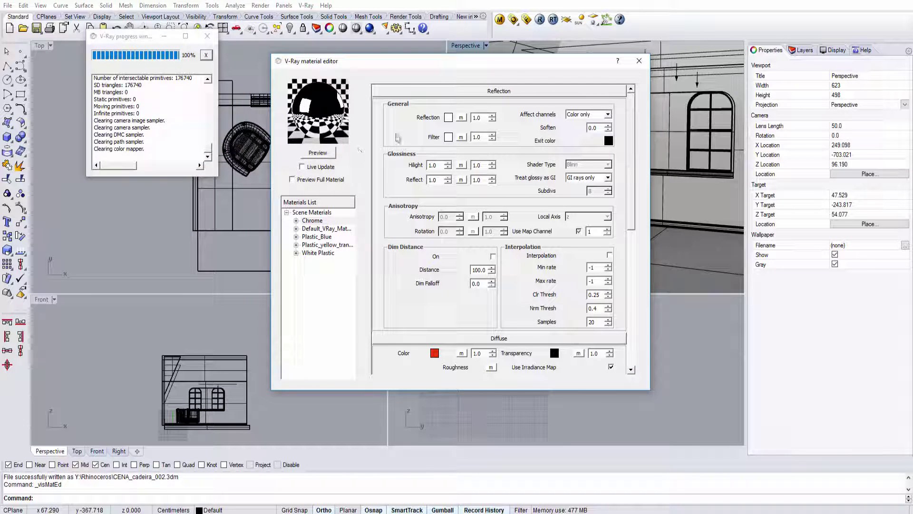
Set the Chrome material's diffuse color to near-black with RGB 14, 14, 14.
left_click(437, 355)
left_click_drag(255, 112, 266, 120)
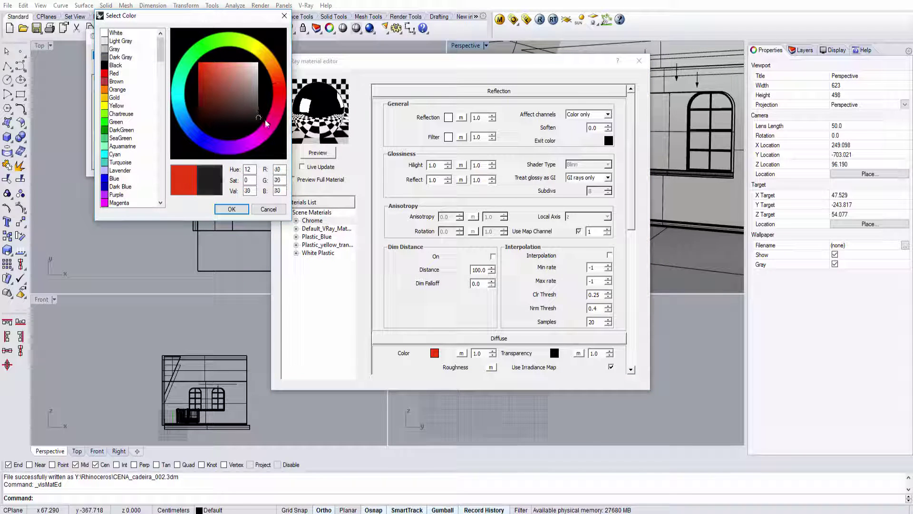
left_click(232, 209)
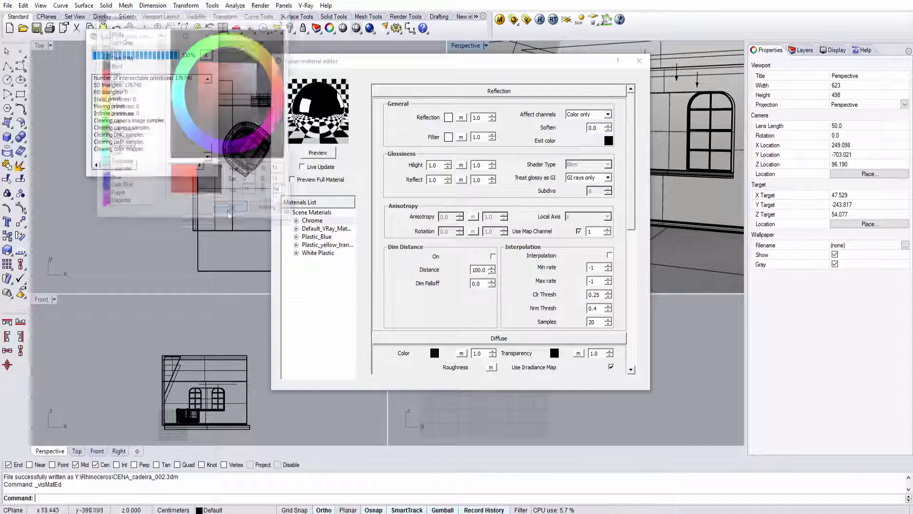
Set the Chrome material's reflection color to a mid grey with RGB 121, 121, 121, and update the material preview.
left_click(449, 118)
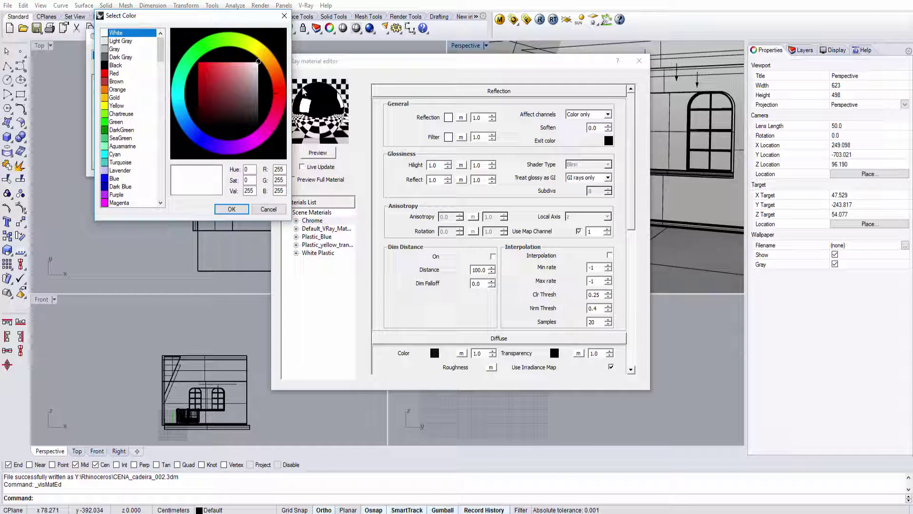
left_click_drag(255, 82, 269, 95)
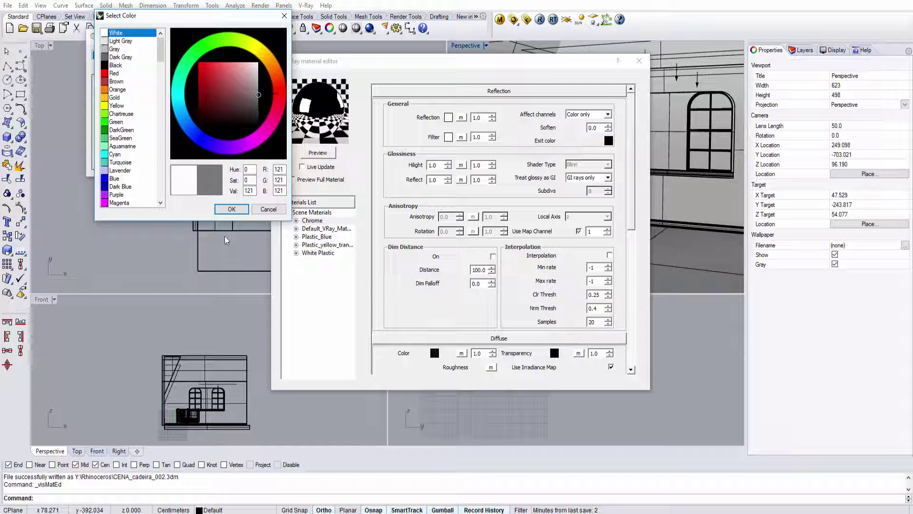
left_click(231, 209)
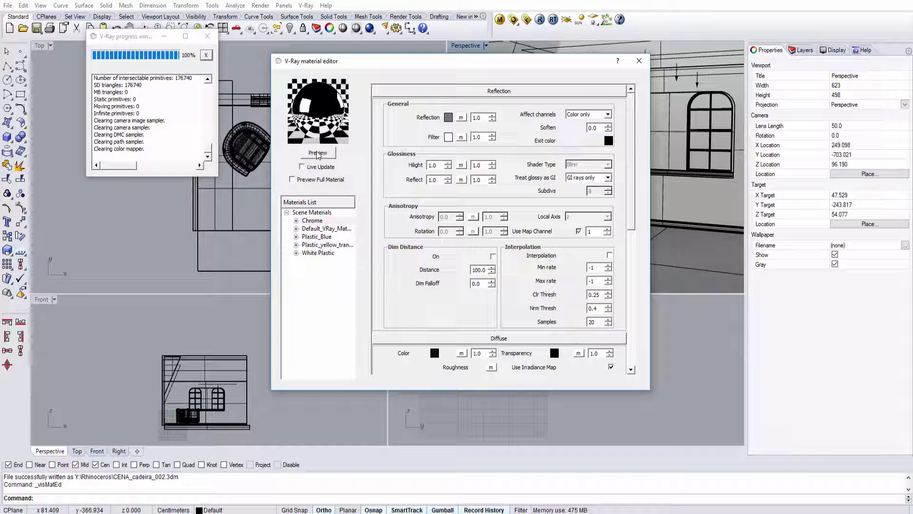
left_click(317, 154)
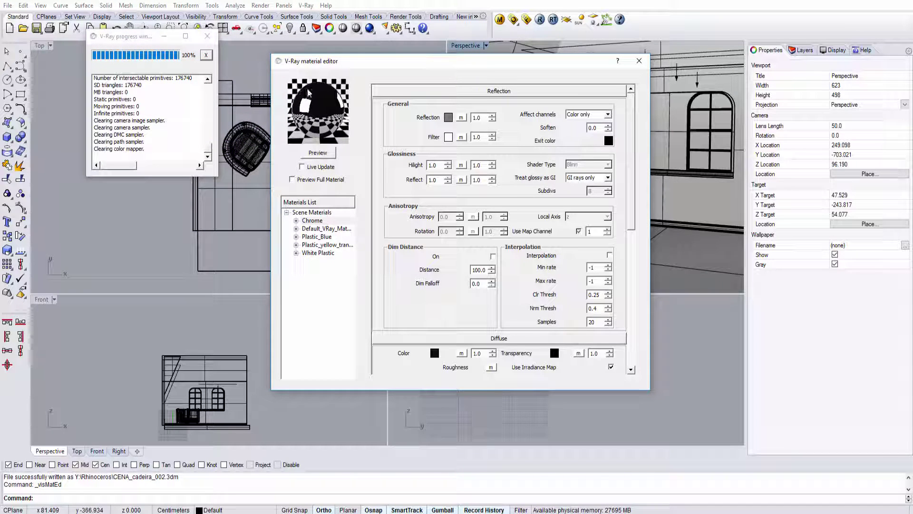
Change the Chrome material's diffuse color to a strong, saturated red and update the material preview.
left_click(435, 353)
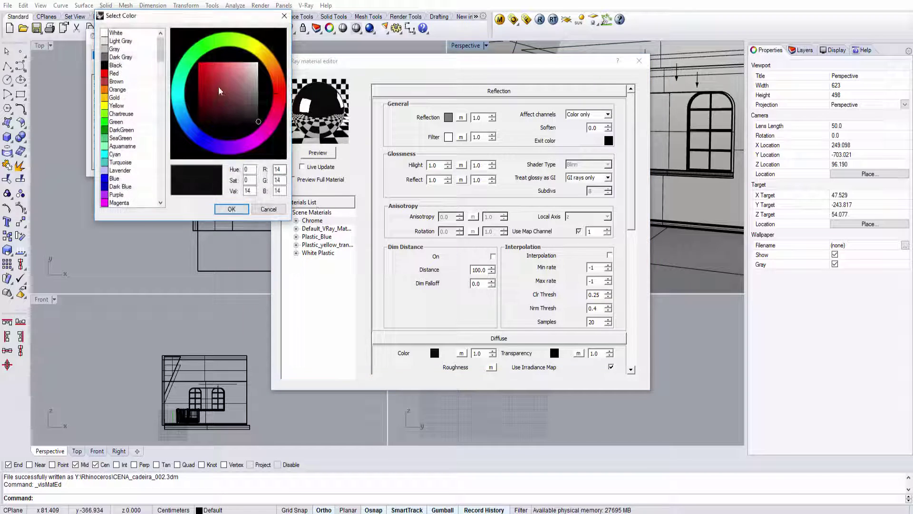
left_click(204, 70)
left_click(231, 209)
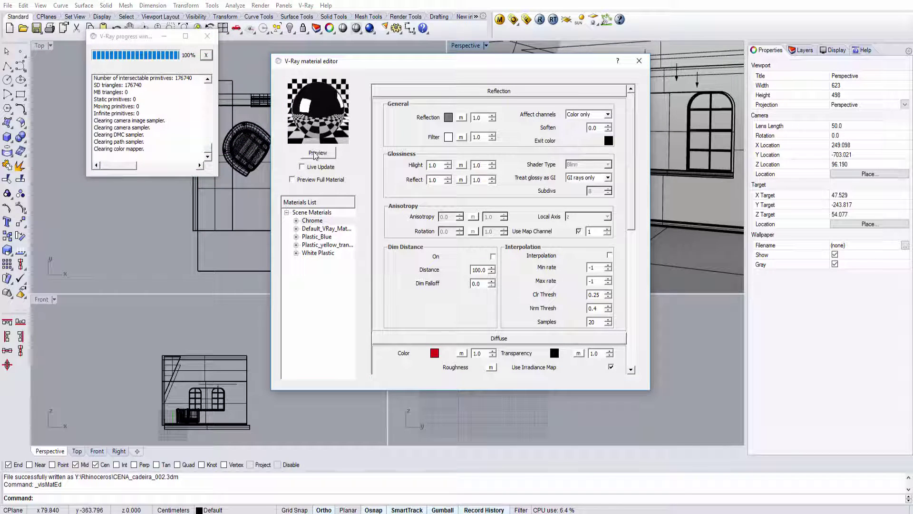
left_click(316, 154)
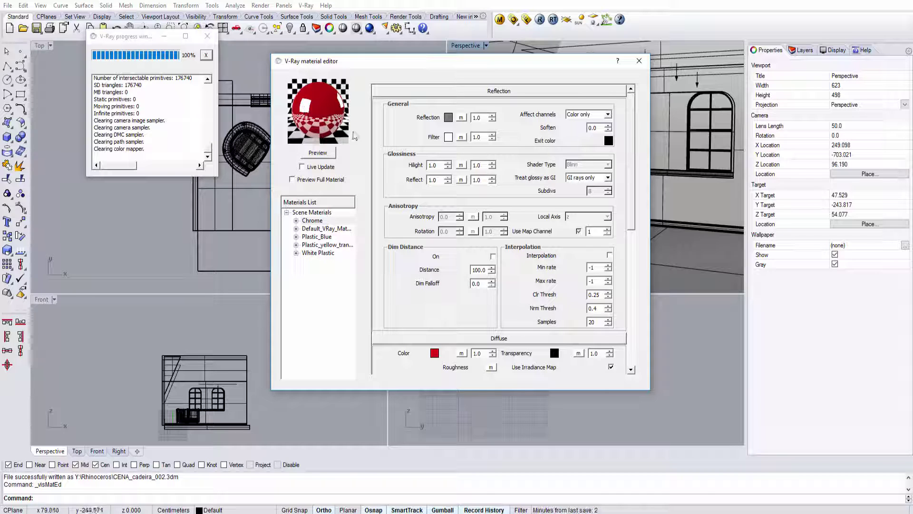
Darken the Chrome material's reflection color to a grey with RGB 47, 47, 47.
left_click(448, 119)
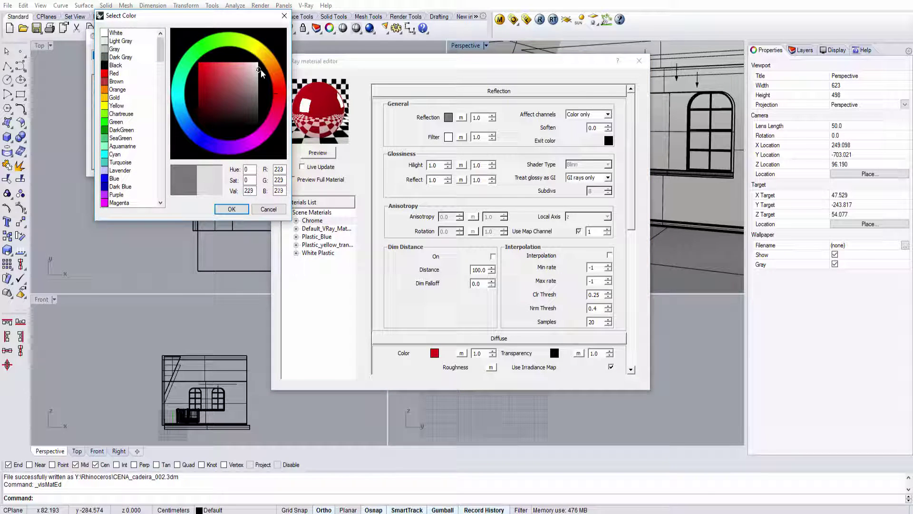
left_click_drag(260, 70, 265, 113)
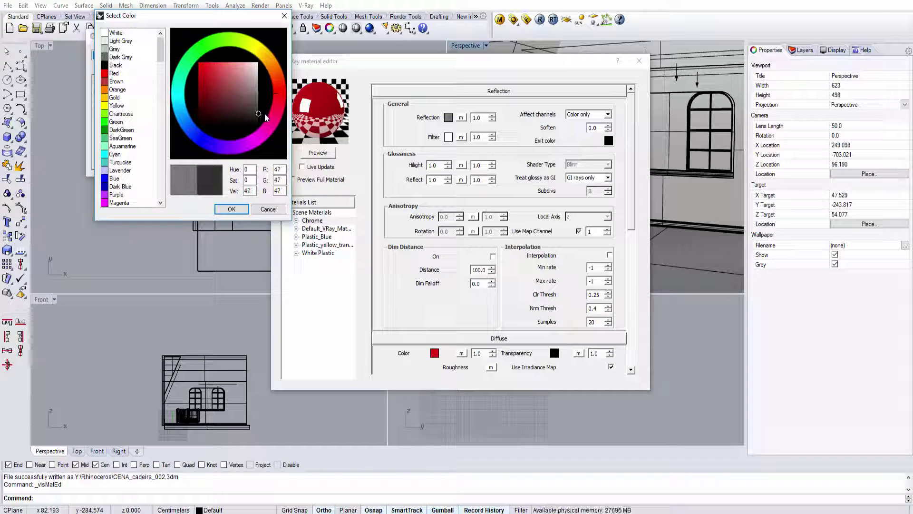
left_click(231, 209)
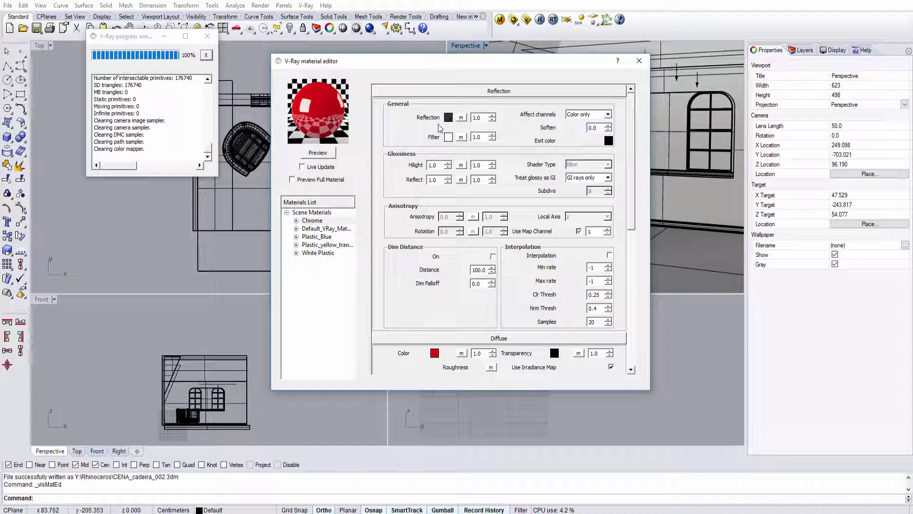
Set the Chrome material's reflection color to black and update the material preview.
left_click_drag(565, 62, 394, 56)
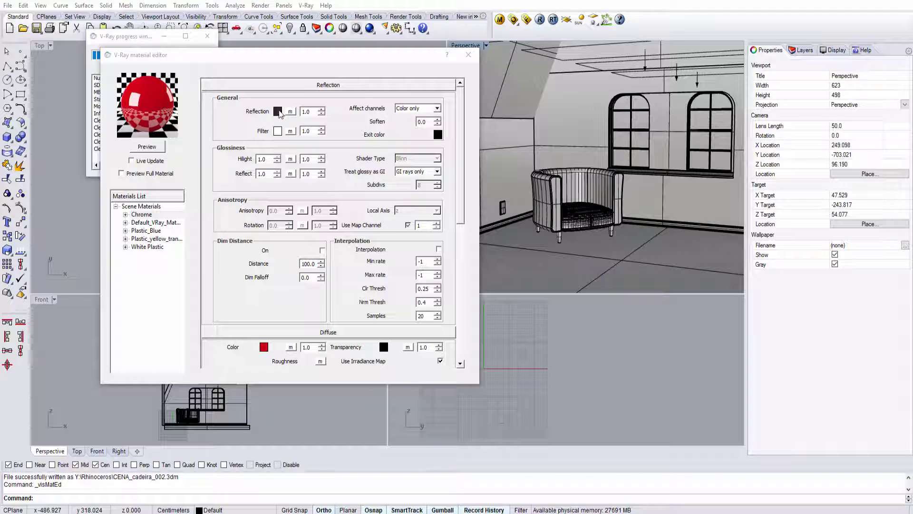
left_click(279, 111)
left_click(195, 125)
left_click(233, 208)
left_click(150, 148)
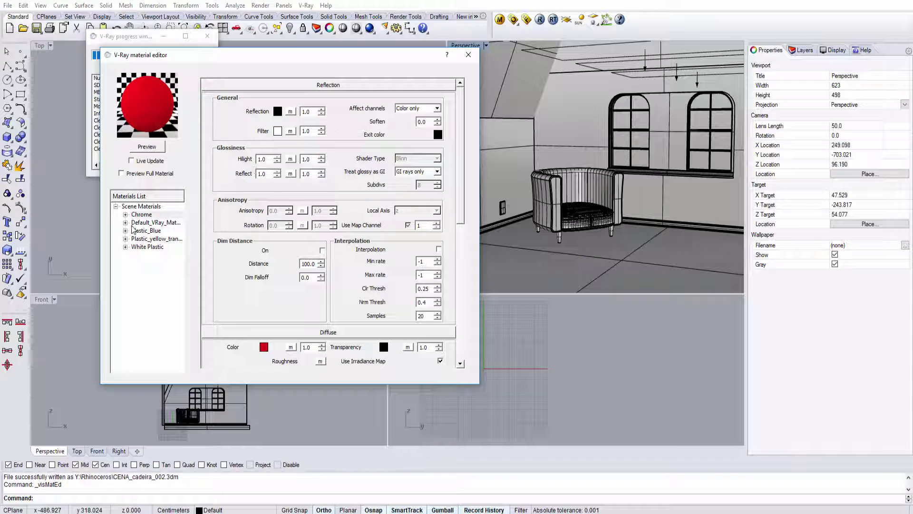
Remove the Reflection layer from the Chrome material and update the material preview.
left_click(125, 215)
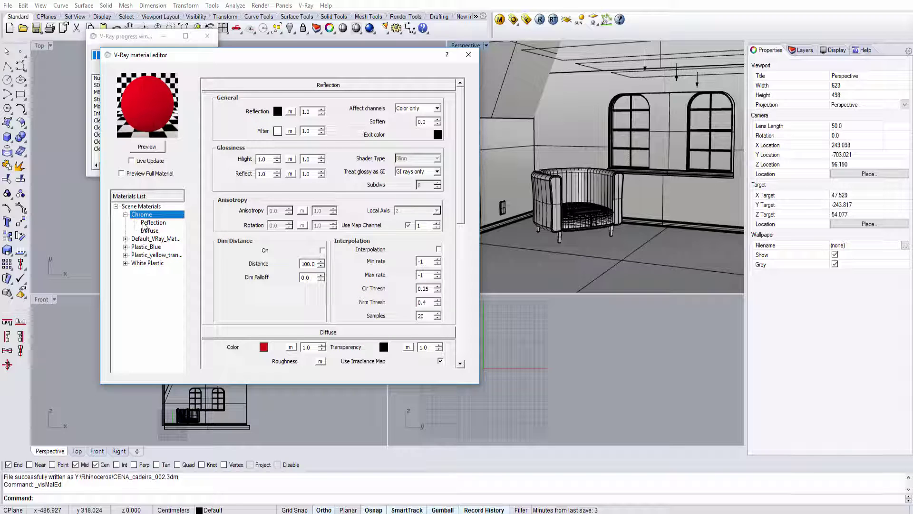
left_click(147, 224)
right_click(147, 224)
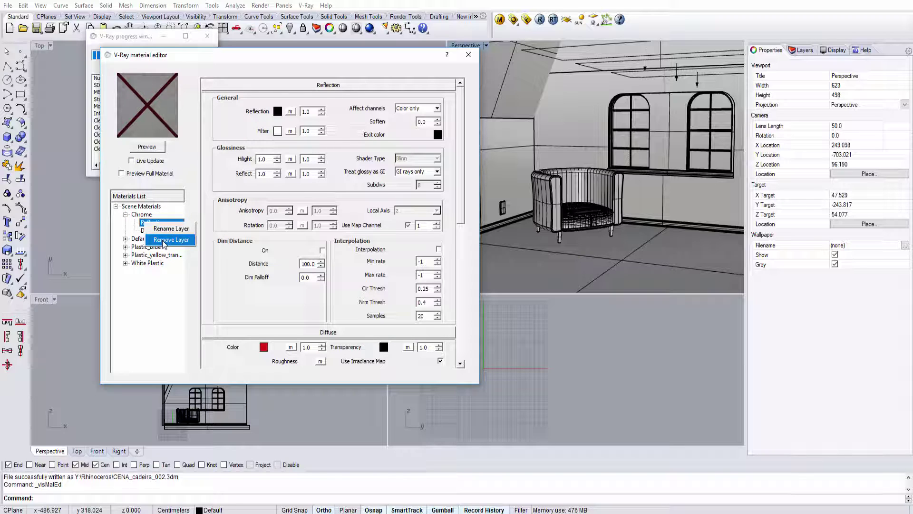
left_click(174, 244)
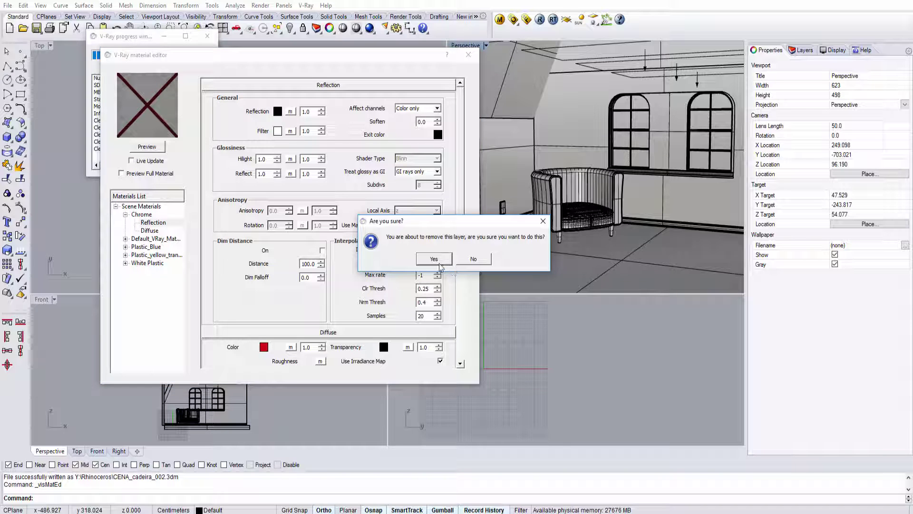
left_click(437, 262)
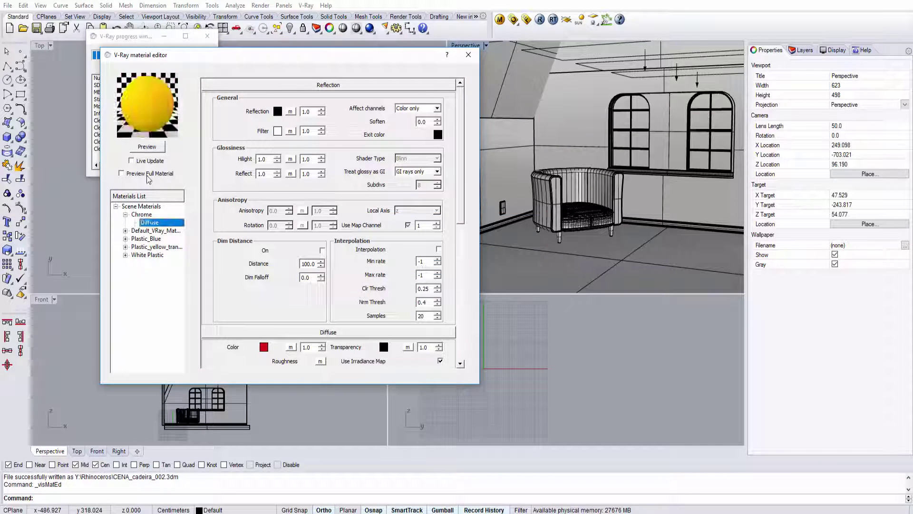
left_click(153, 150)
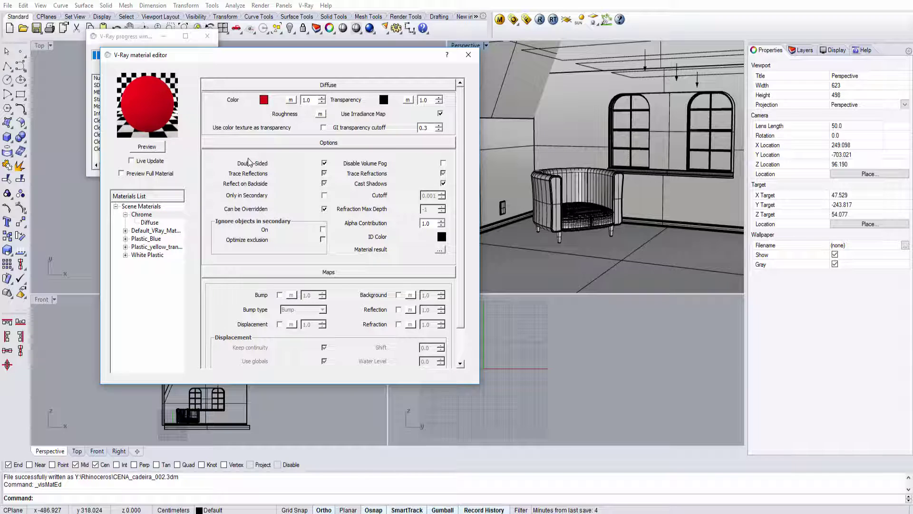
Create a new Reflection layer on the Chrome material and update the material preview.
right_click(141, 215)
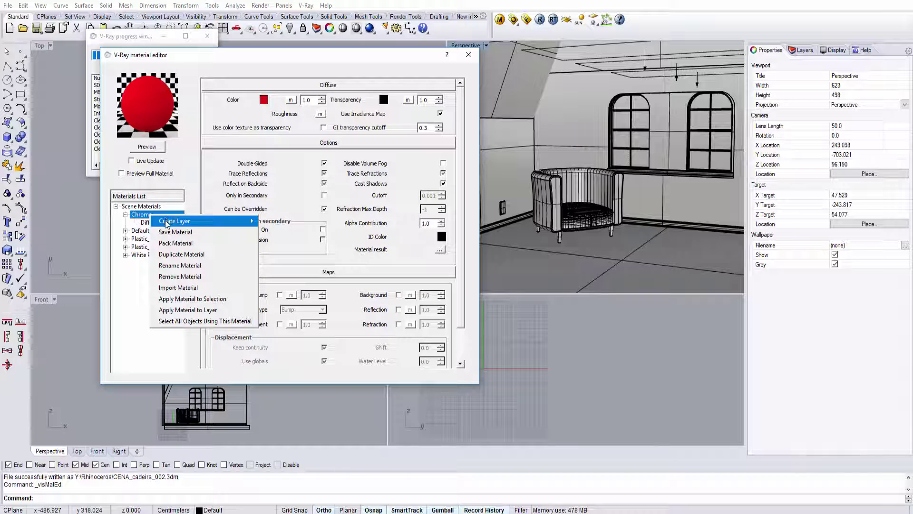
left_click(276, 232)
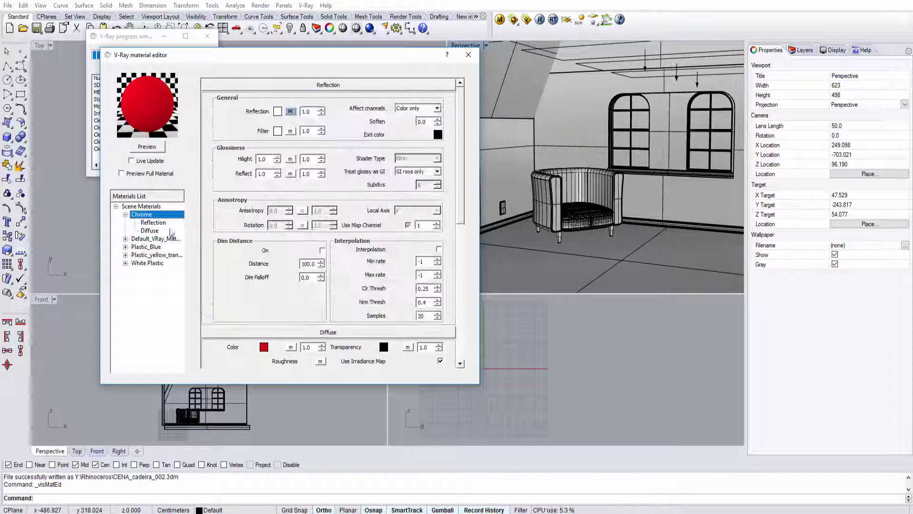
left_click(152, 149)
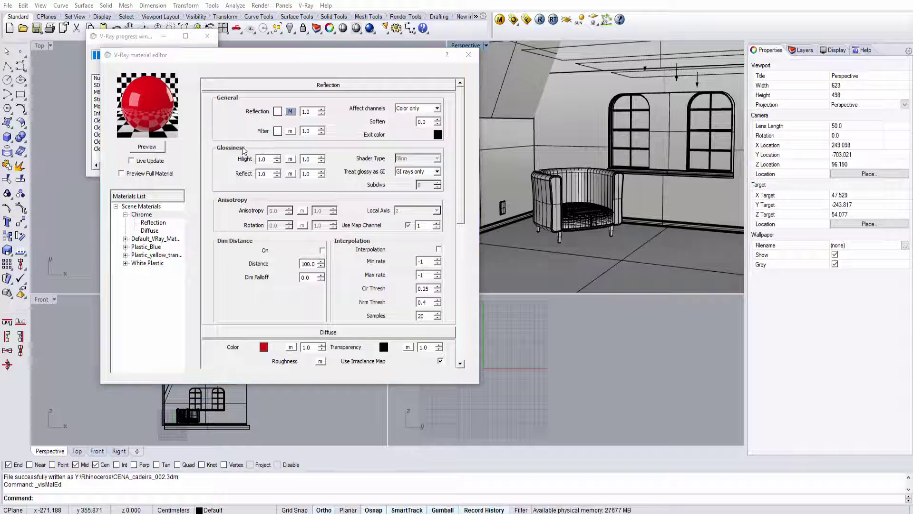
Rename the Chrome material as "Plastic - Red".
left_click_drag(265, 60, 442, 68)
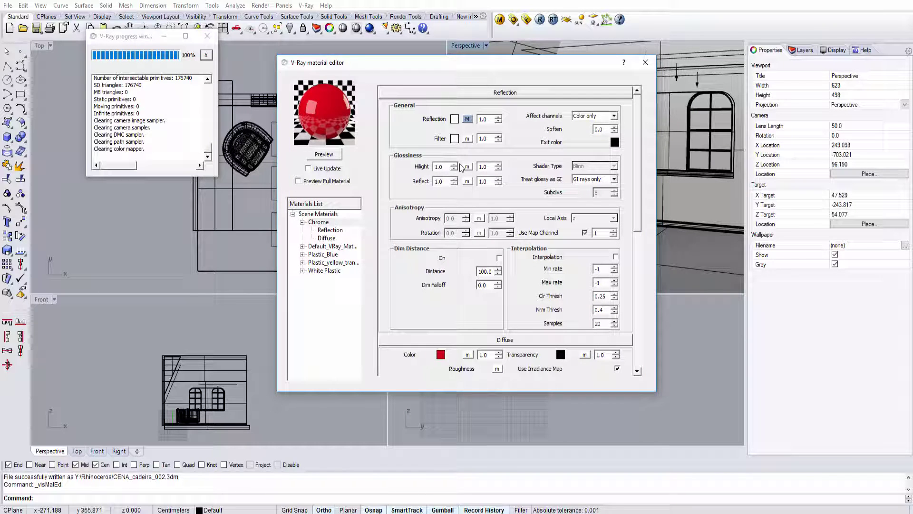
right_click(321, 224)
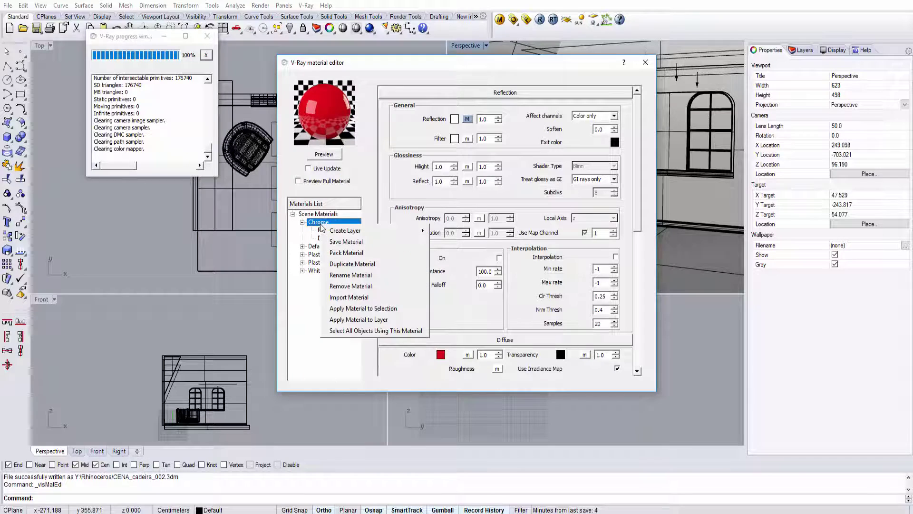
left_click(349, 275)
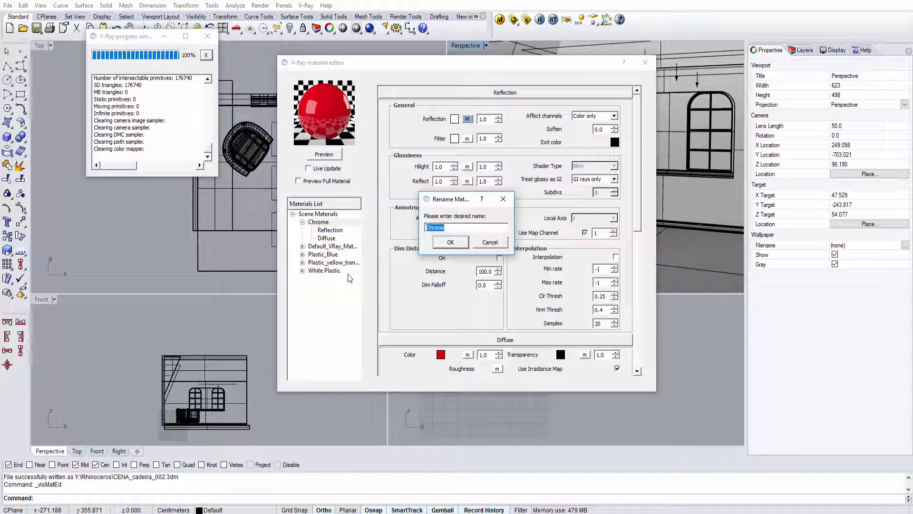
type("Plka")
type("tic - ")
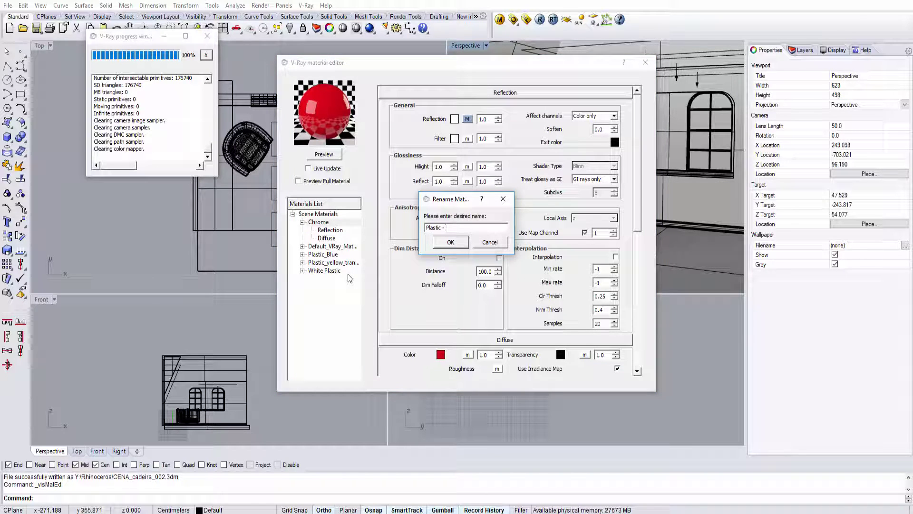
type("W")
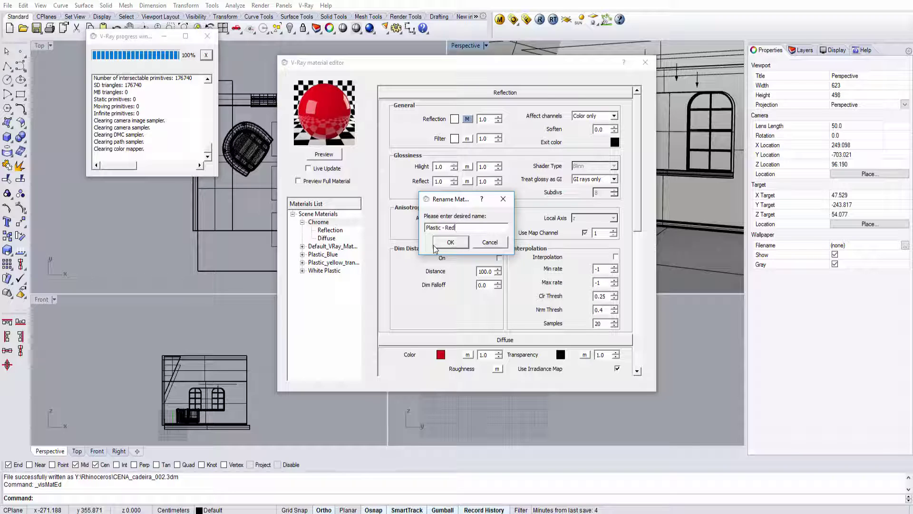
left_click(447, 243)
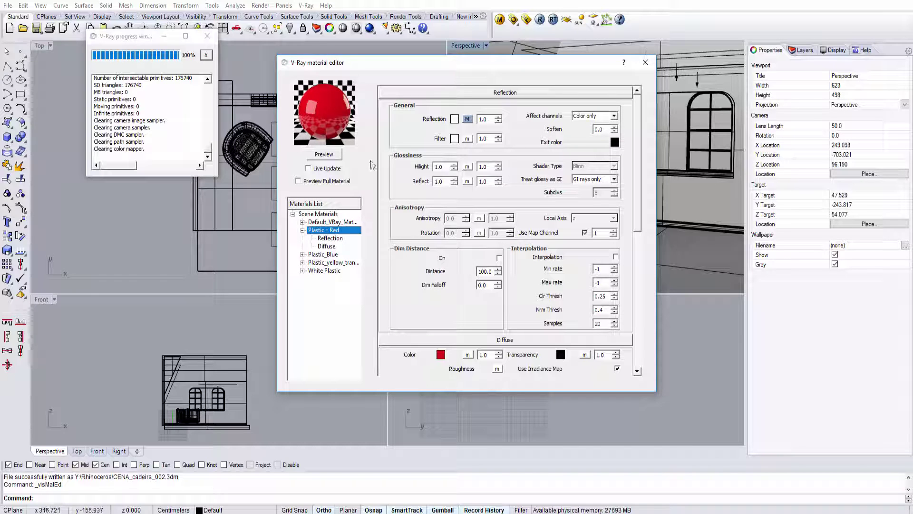
Set the IOR of the Plastic - Red material's Fresnel reflection map to 1.8.
left_click(467, 119)
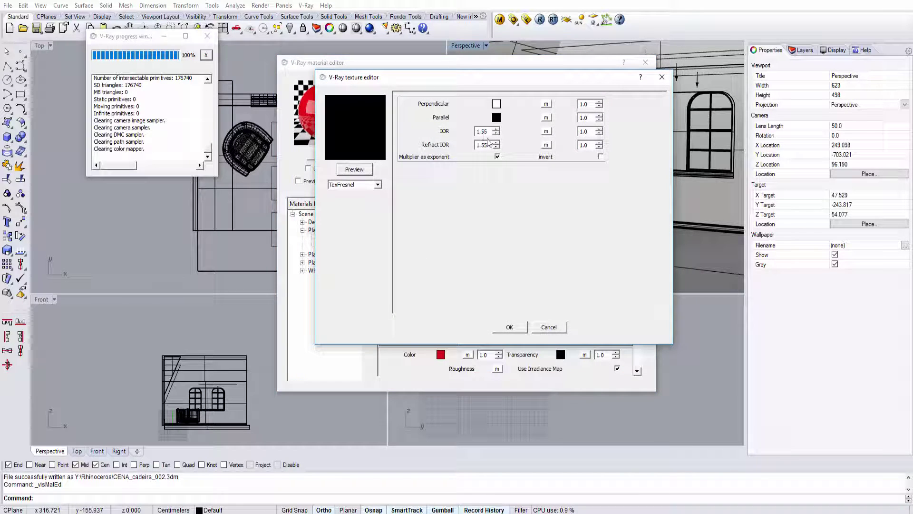
type("1.8")
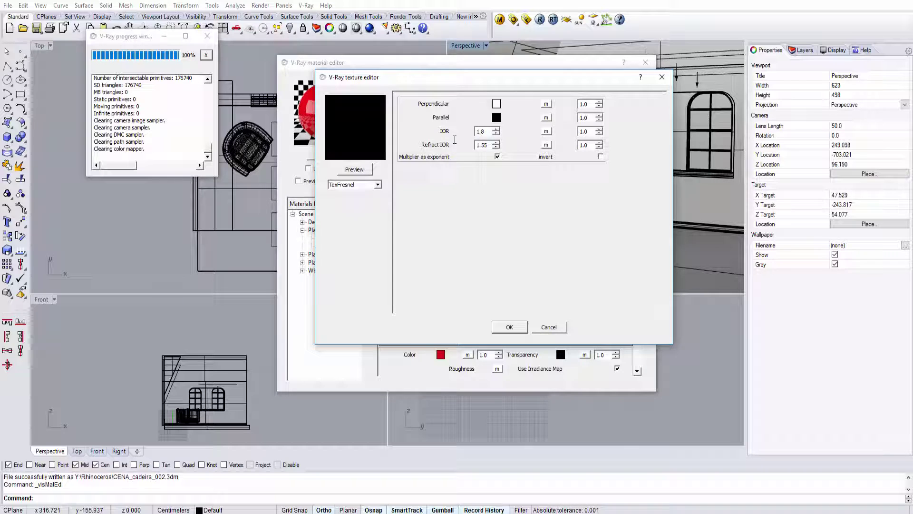
left_click(508, 328)
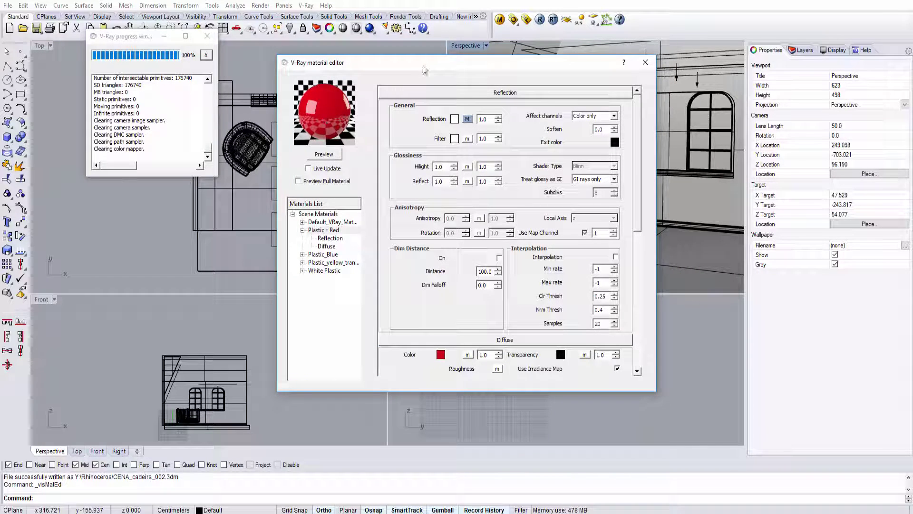
Select the room's floor in the Perspective view and apply the Plastic - Red material to it.
left_click_drag(422, 65, 265, 54)
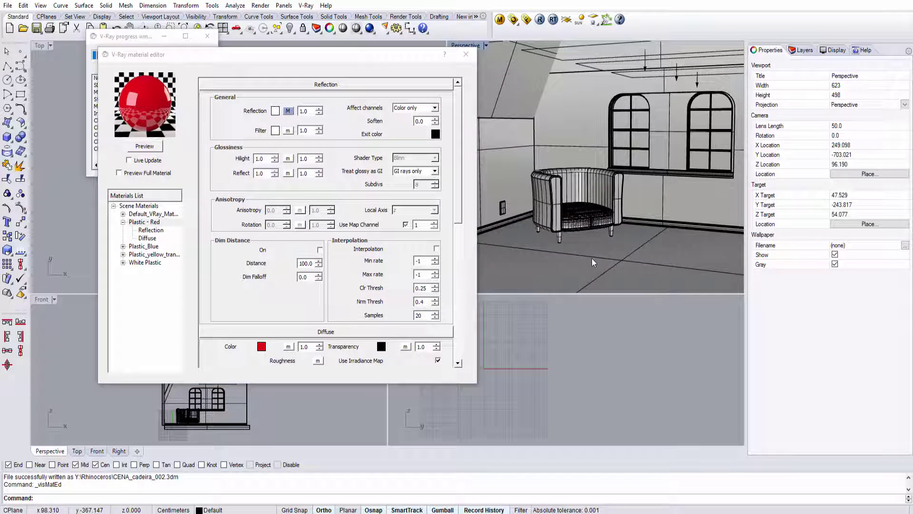
left_click(625, 283)
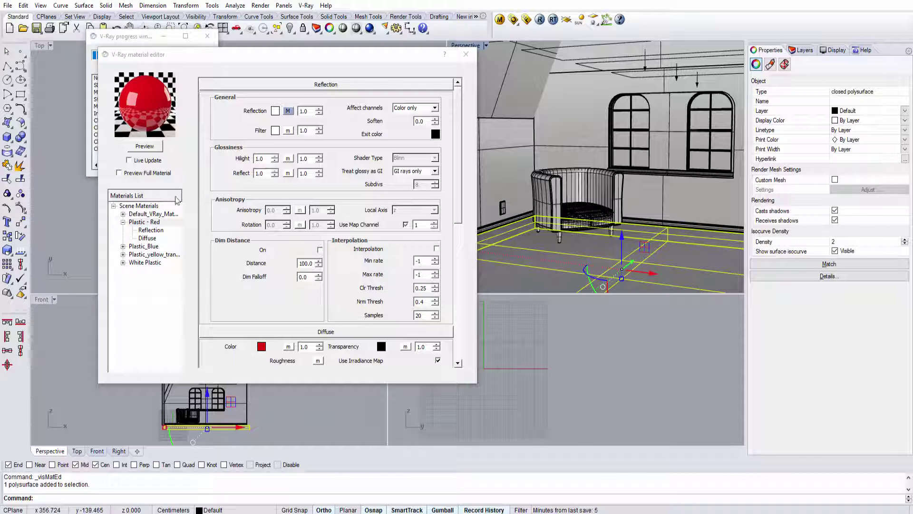
right_click(148, 222)
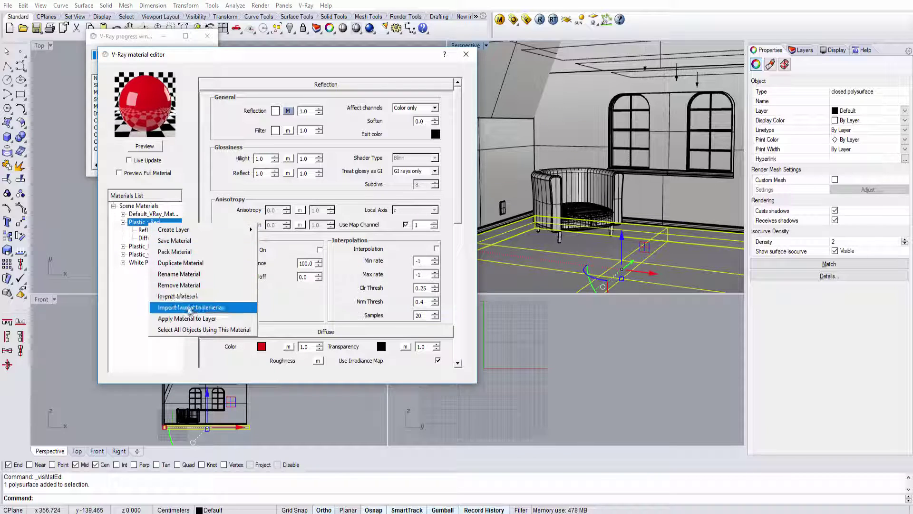
left_click(187, 307)
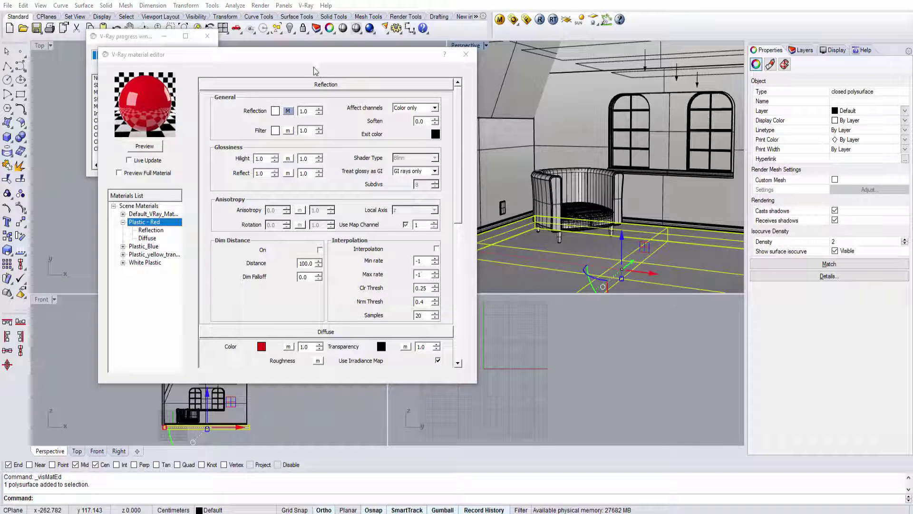
Select the three rectangular lights in the Top view and lock them.
left_click_drag(317, 54, 581, 105)
right_click_drag(255, 239, 302, 239)
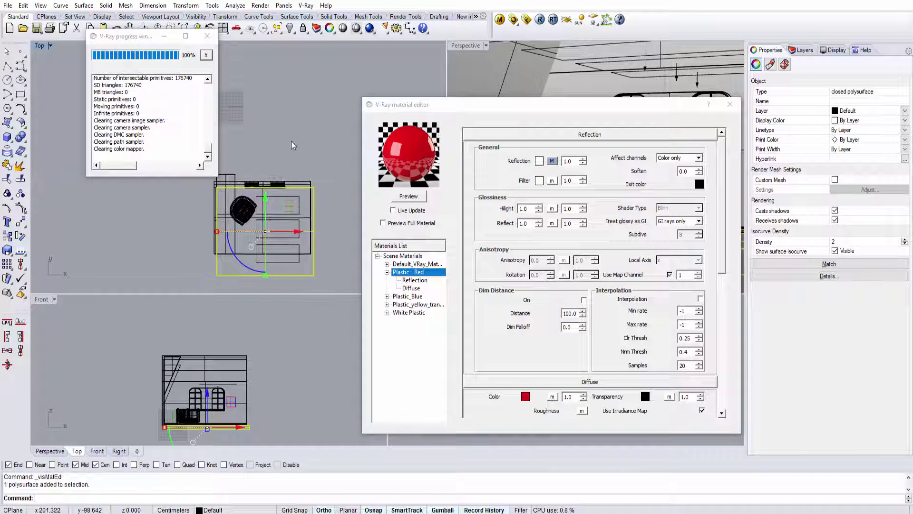
left_click(294, 145)
scroll(285, 209, "up", 6)
left_click(305, 223)
left_click(314, 263, "shift")
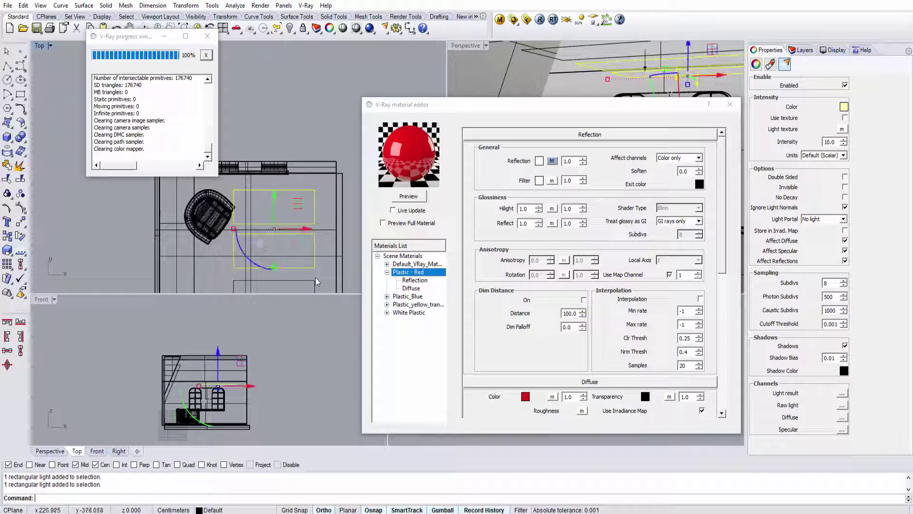
left_click(315, 285, "shift")
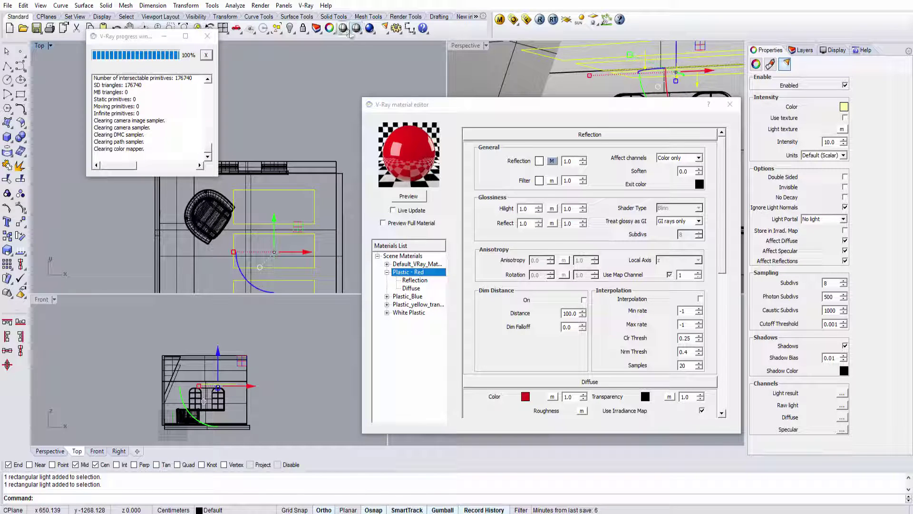
left_click(303, 29)
Apply the default V-Ray material to all unlocked room and chair geometry, and lighten that material's diffuse color.
scroll(300, 180, "down", 8)
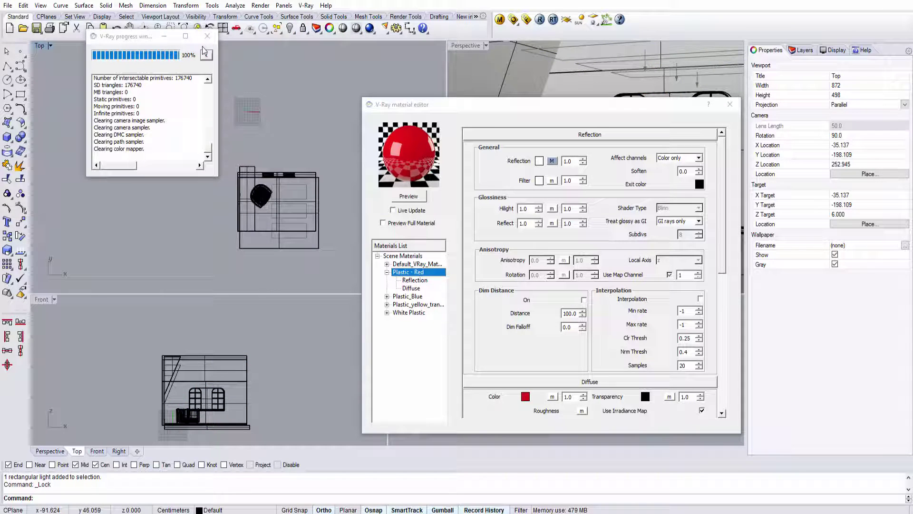
right_click_drag(272, 96, 136, 60)
left_click(208, 36)
scroll(173, 128, "up", 6)
left_click_drag(58, 96, 269, 262)
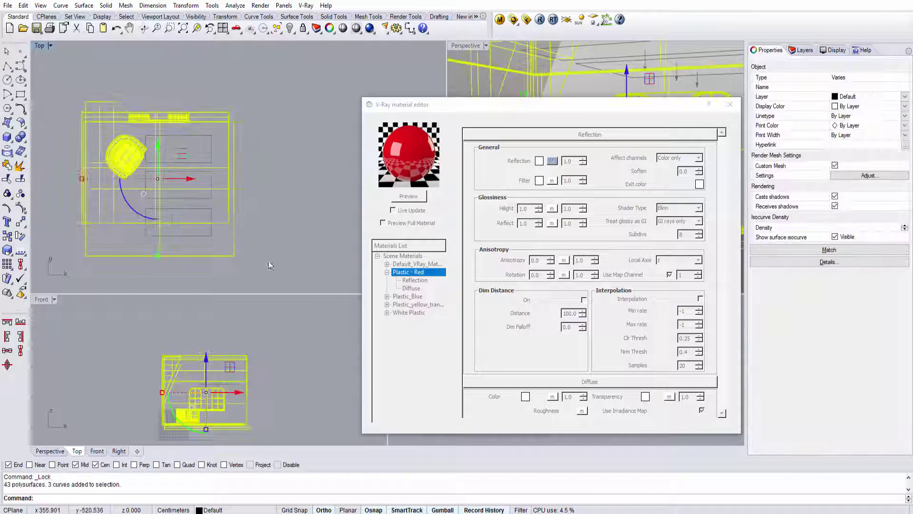
left_click_drag(564, 111, 478, 82)
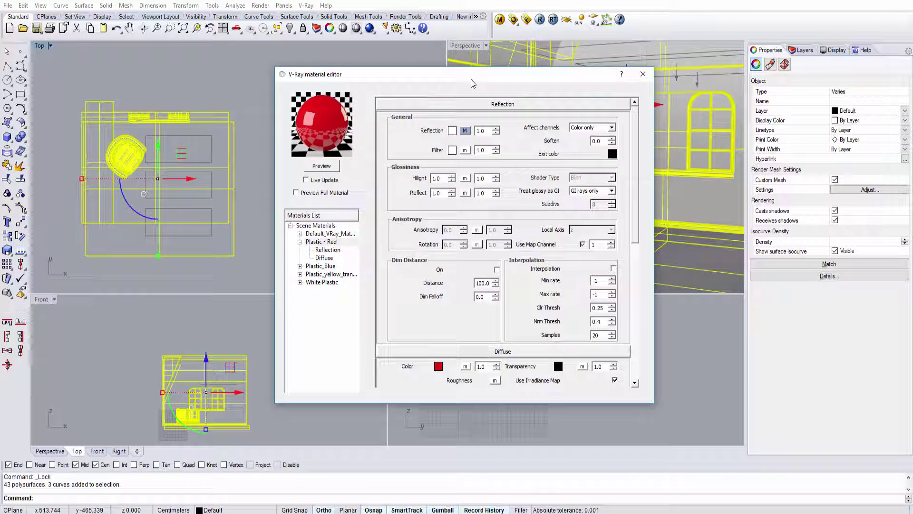
left_click(336, 235)
right_click(336, 235)
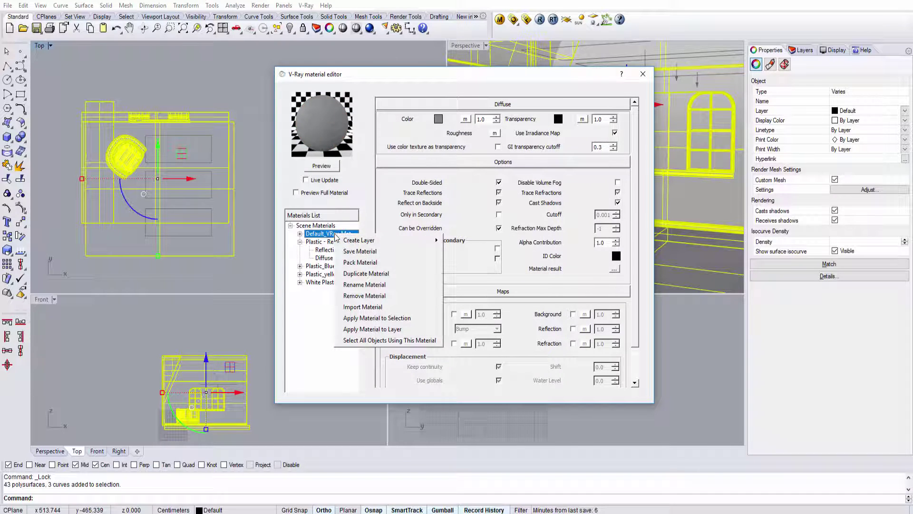
left_click(366, 319)
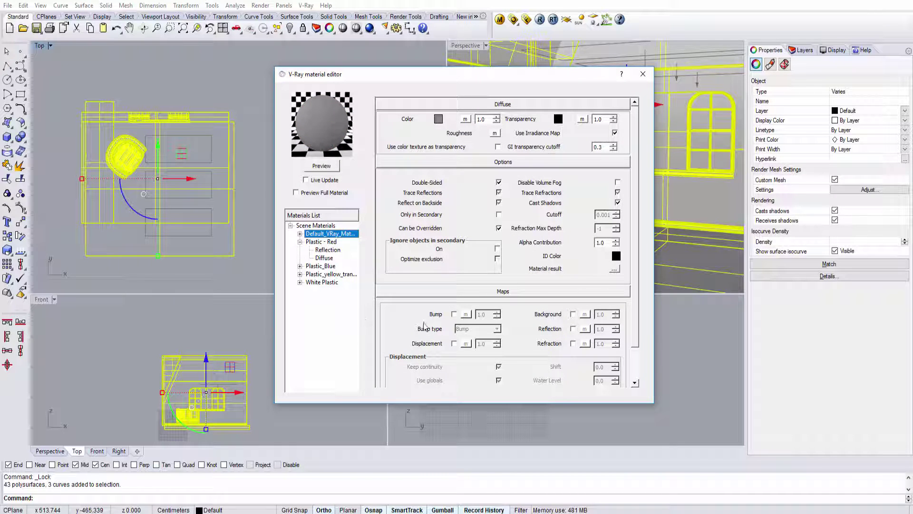
left_click(439, 120)
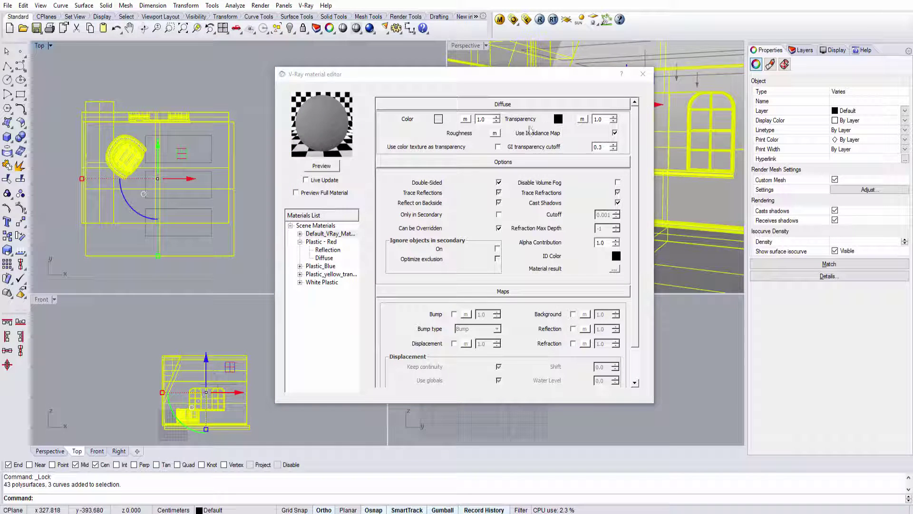
left_click(643, 74)
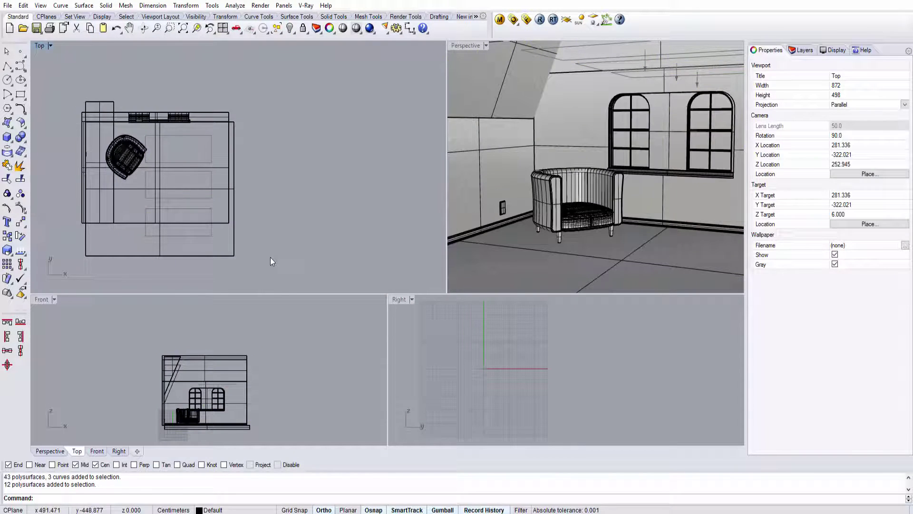
Select the room's floor in the Perspective view and reapply the Plastic - Red material to it.
left_click(539, 247)
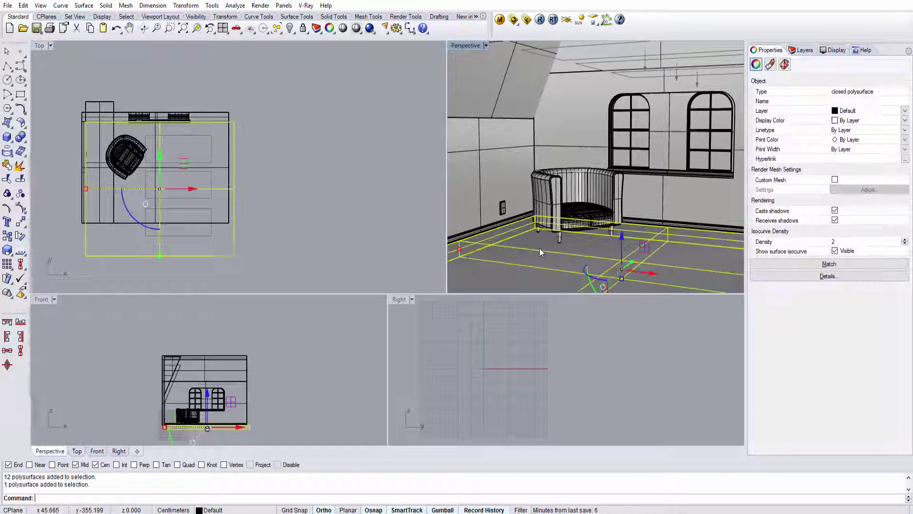
left_click(504, 23)
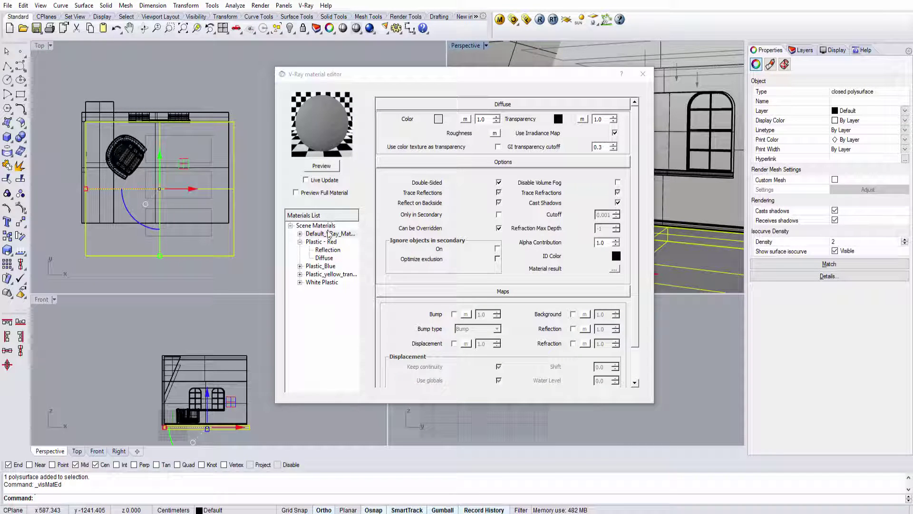
left_click(325, 243)
right_click(325, 242)
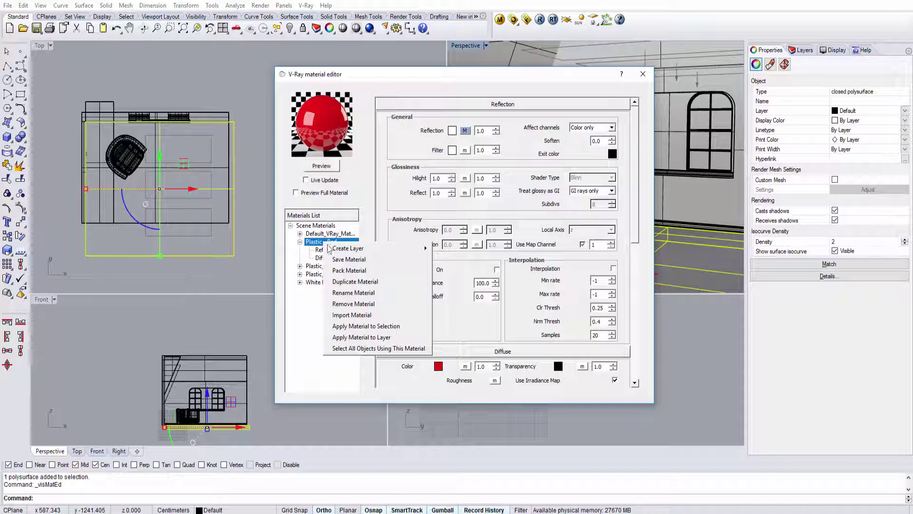
left_click(357, 325)
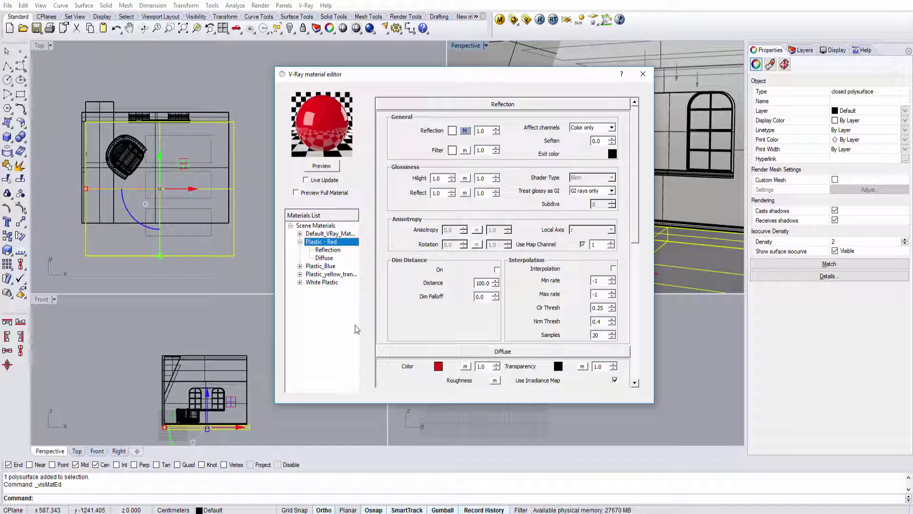
left_click(642, 74)
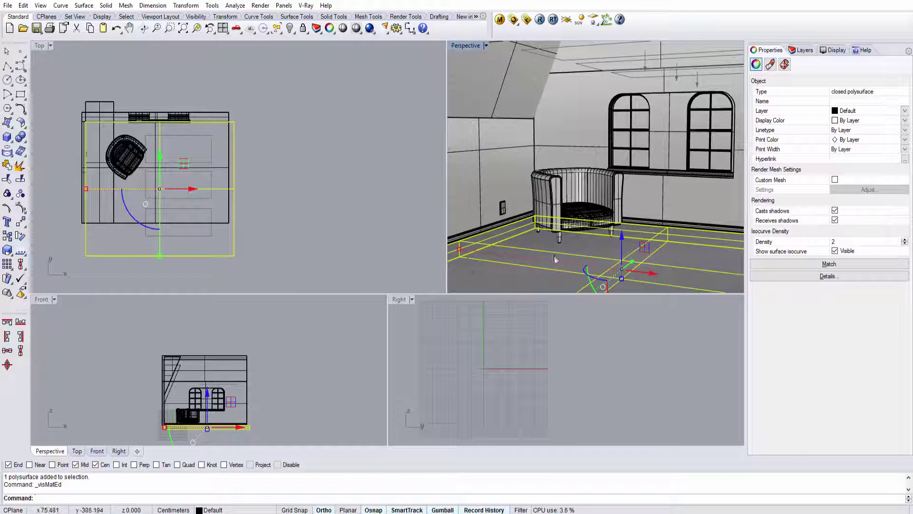
Save a closer perspective view of the armchair and floor as the named view Perspective2 and render it.
right_click_drag(563, 266, 574, 204, "shift")
scroll(530, 222, "up", 3)
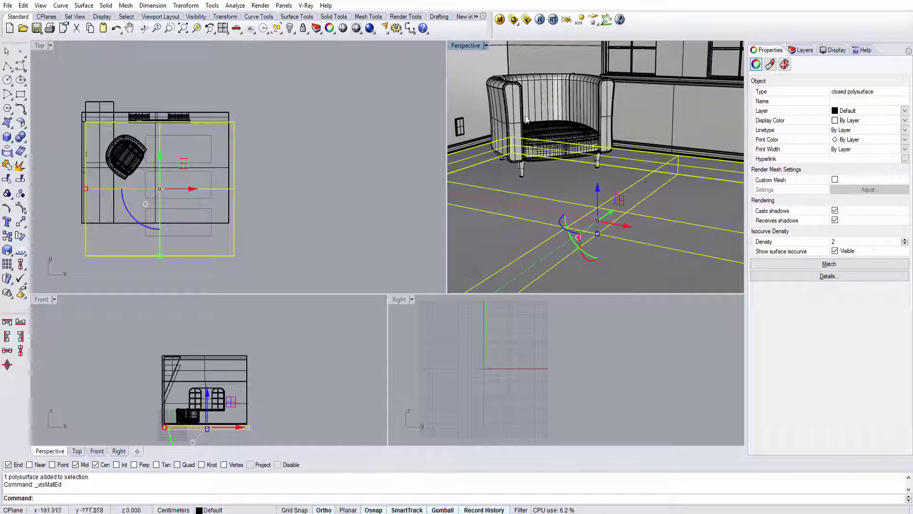
scroll(525, 120, "up", 1)
right_click_drag(540, 233, 536, 201, "shift")
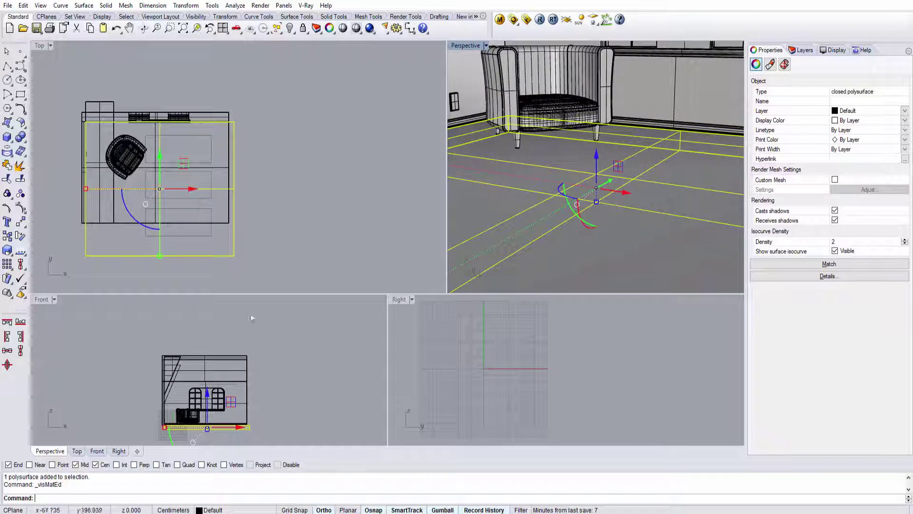
right_click(335, 227)
left_click(92, 222)
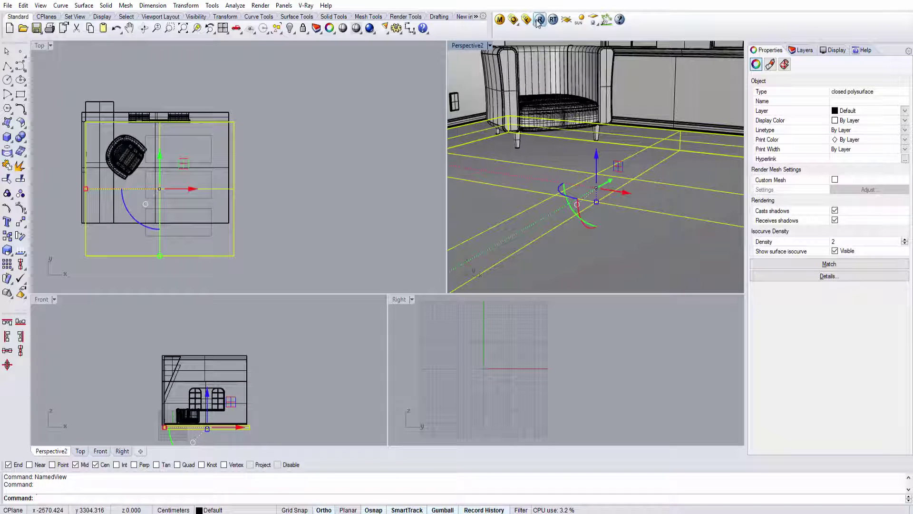
left_click(539, 20)
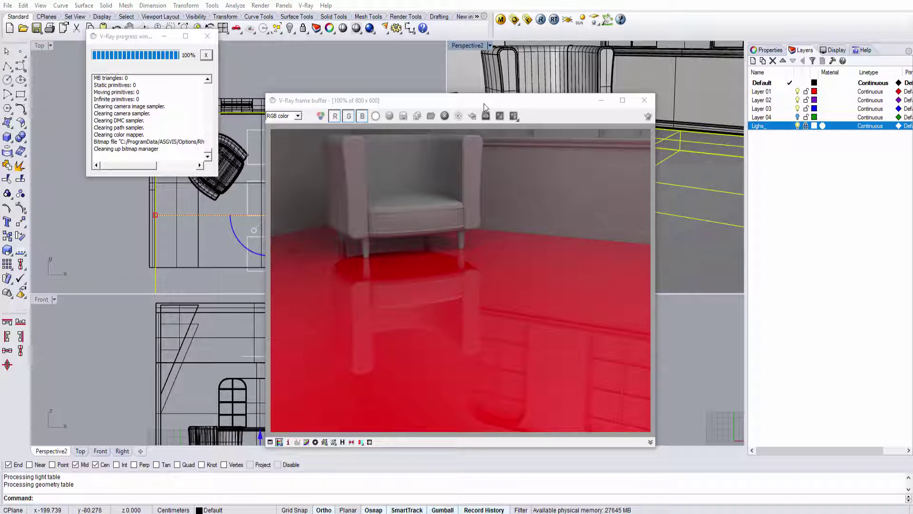
left_click_drag(528, 103, 593, 66)
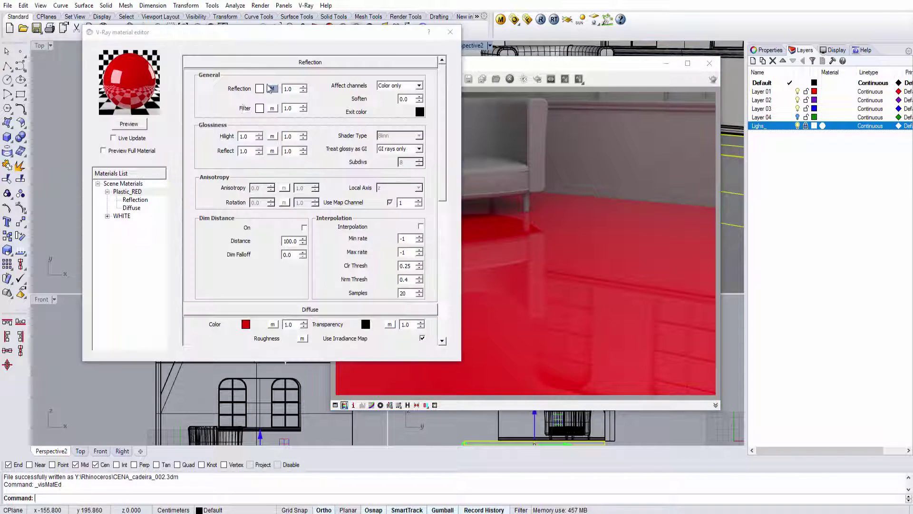
Set both the Hilight and Reflect glossiness of the Plastic_RED material to 0.9 and update its preview.
left_click(108, 191)
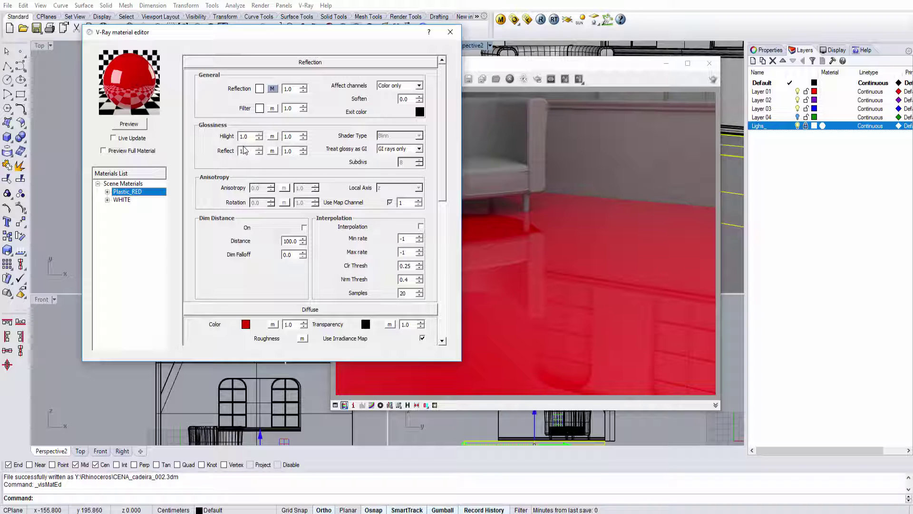
left_click(258, 139)
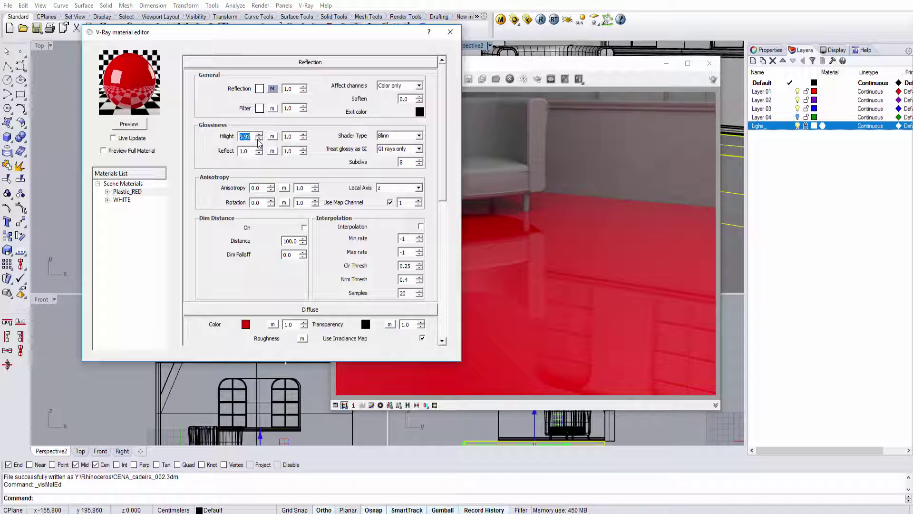
left_click(258, 140)
left_click(257, 139)
left_click(258, 139)
left_click(260, 153)
left_click_drag(250, 136, 233, 138)
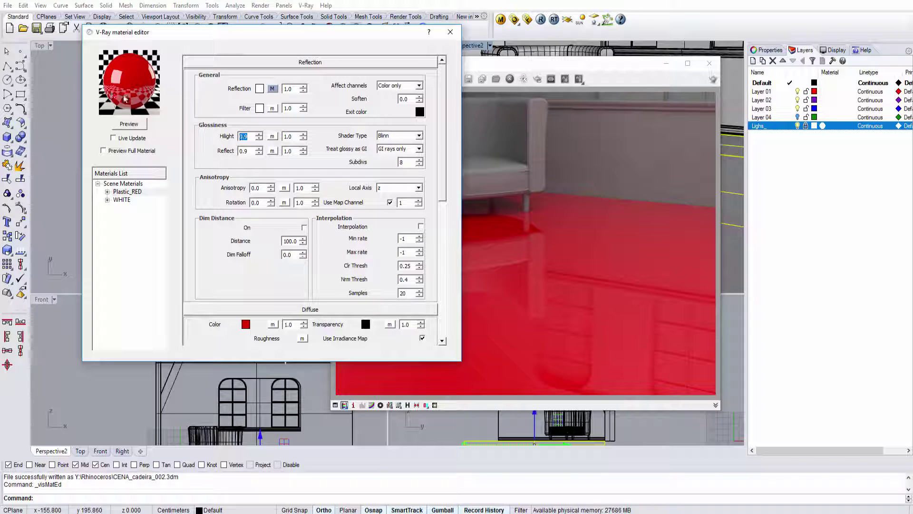
left_click(136, 130)
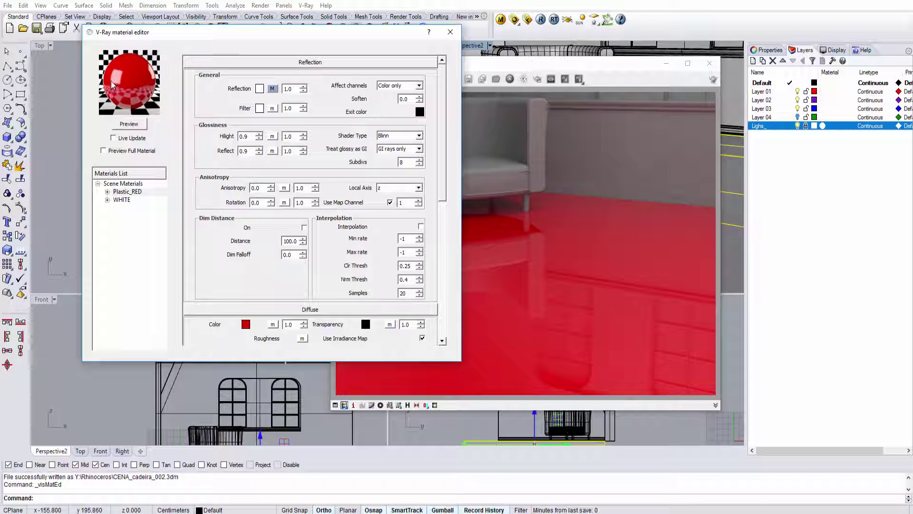
left_click(450, 32)
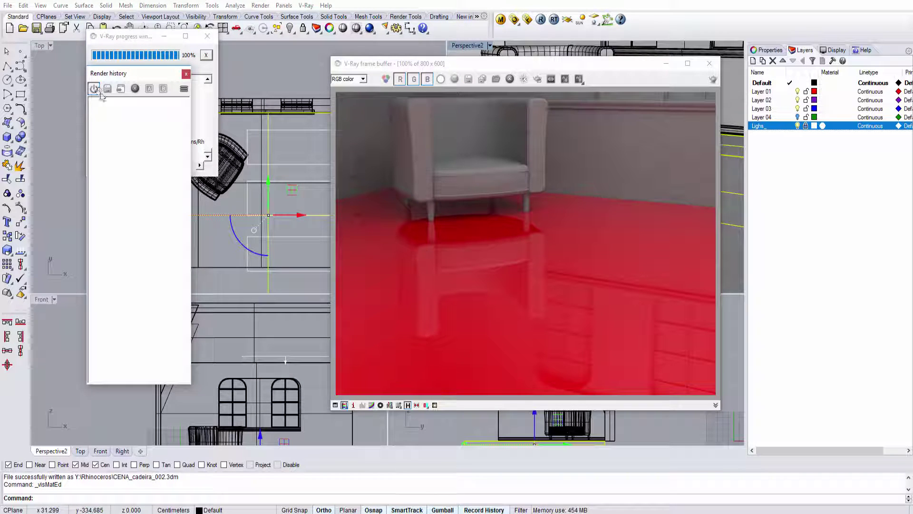
Enable the render history and render only a region around the armchair's reflection on the floor.
left_click(95, 89)
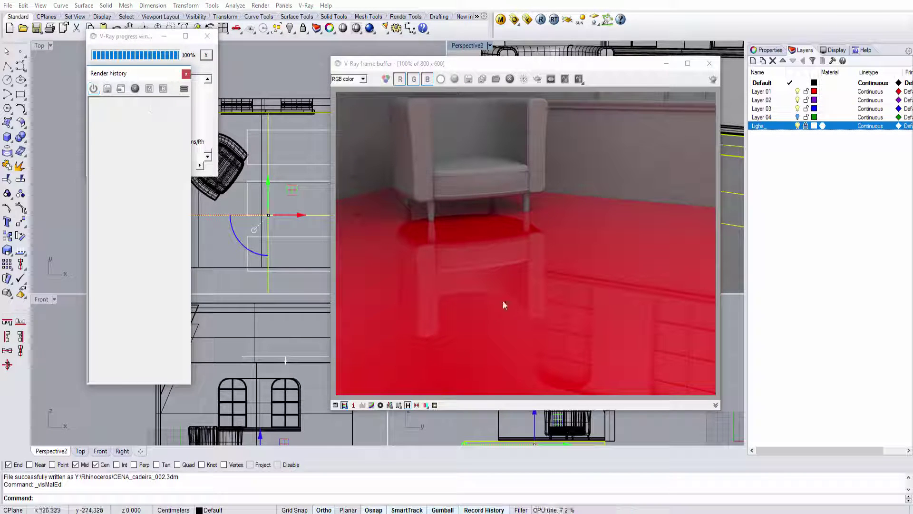
left_click(513, 201)
left_click(537, 79)
left_click_drag(379, 197, 601, 389)
left_click(713, 79)
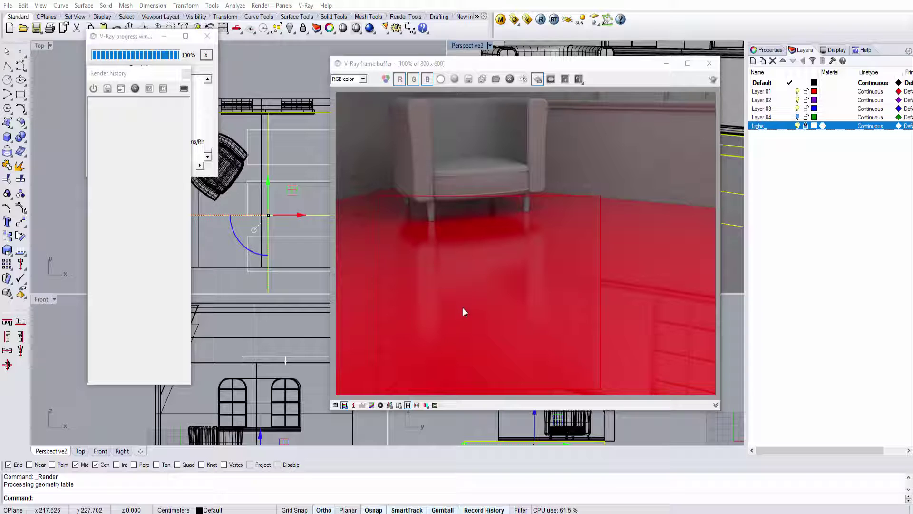
Examine the glossy reflections of the armchair's legs and seat on the red floor in the region render.
scroll(475, 300, "up", 1)
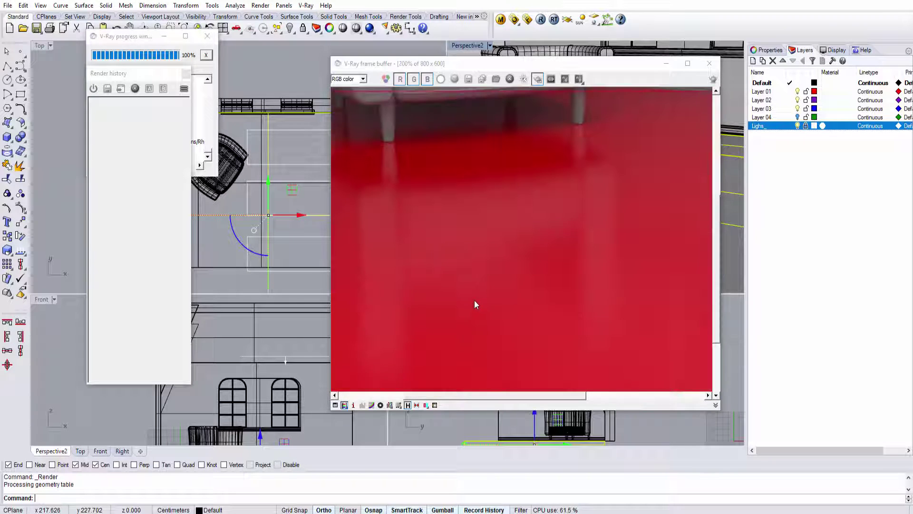
middle_click_drag(421, 275, 491, 266)
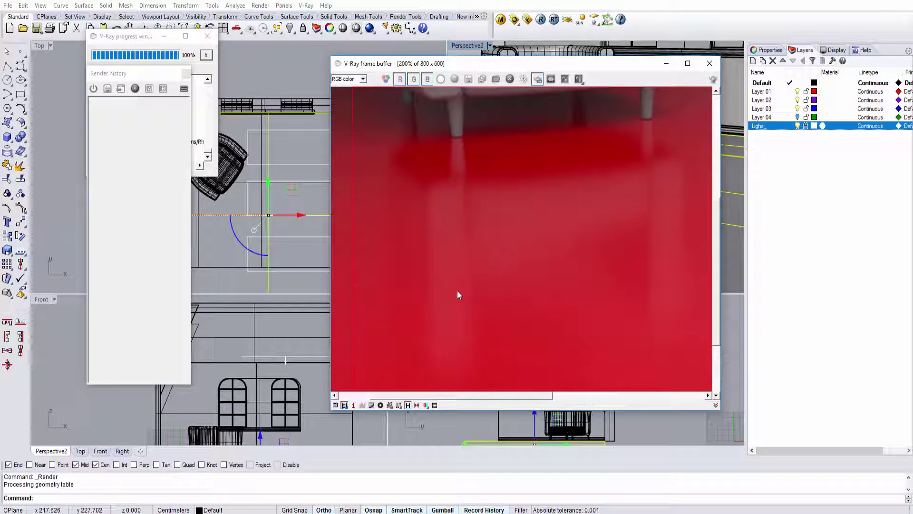
middle_click_drag(566, 215, 435, 214)
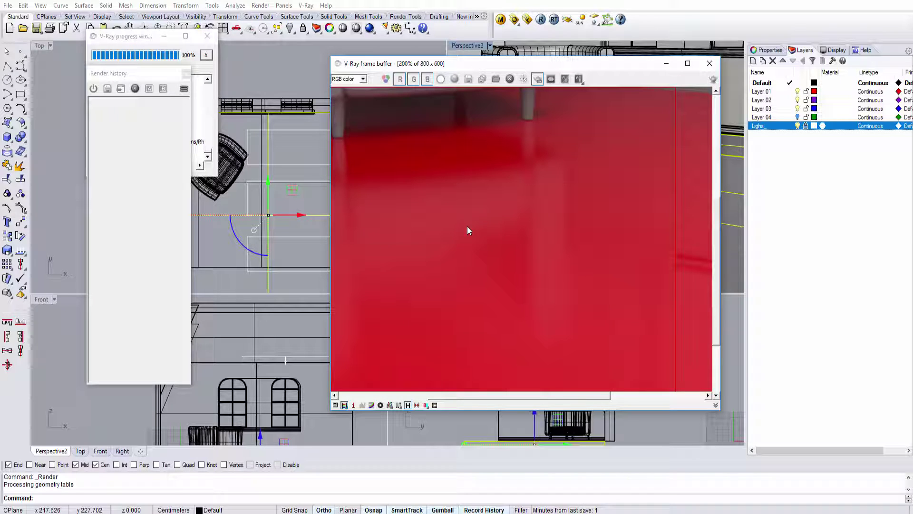
middle_click_drag(649, 258, 616, 292)
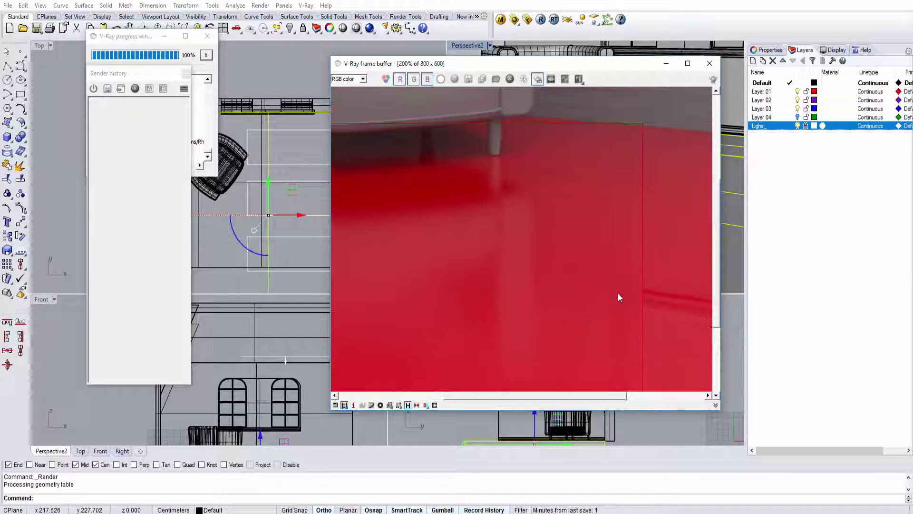
scroll(612, 291, "down", 1)
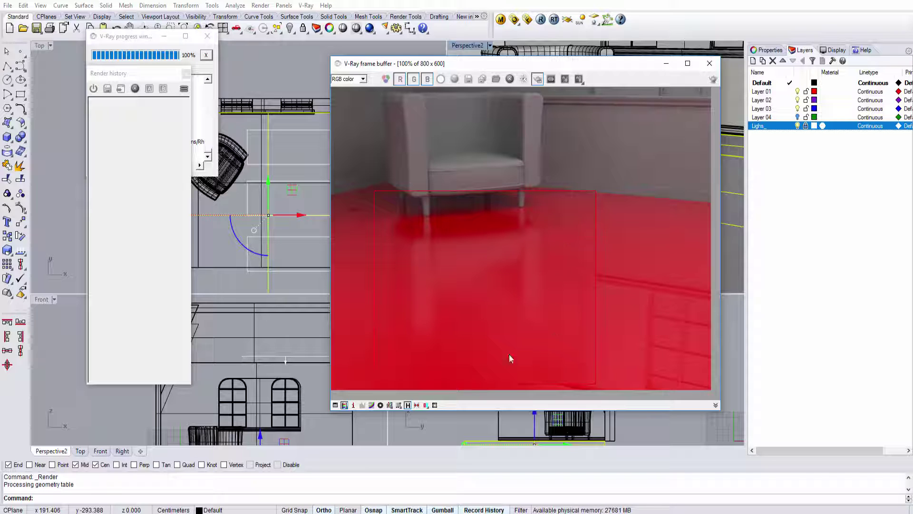
scroll(472, 357, "up", 1)
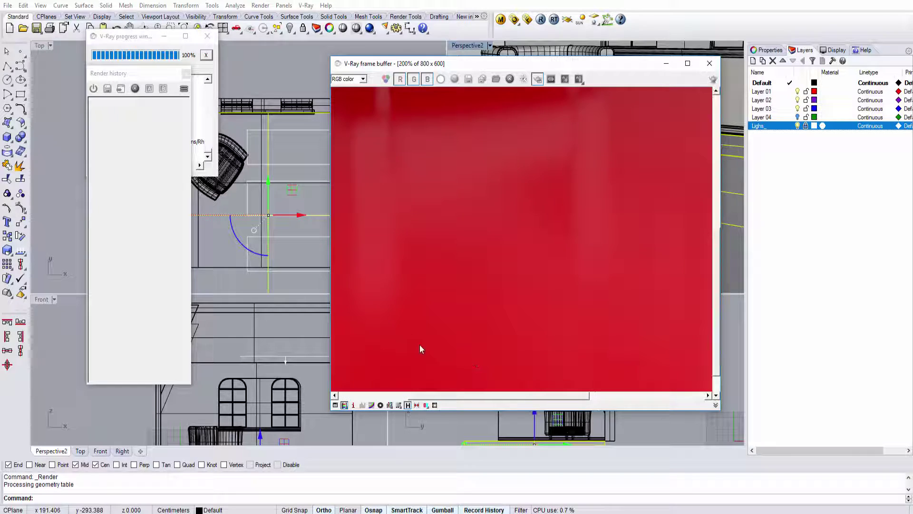
middle_click_drag(447, 334, 420, 332)
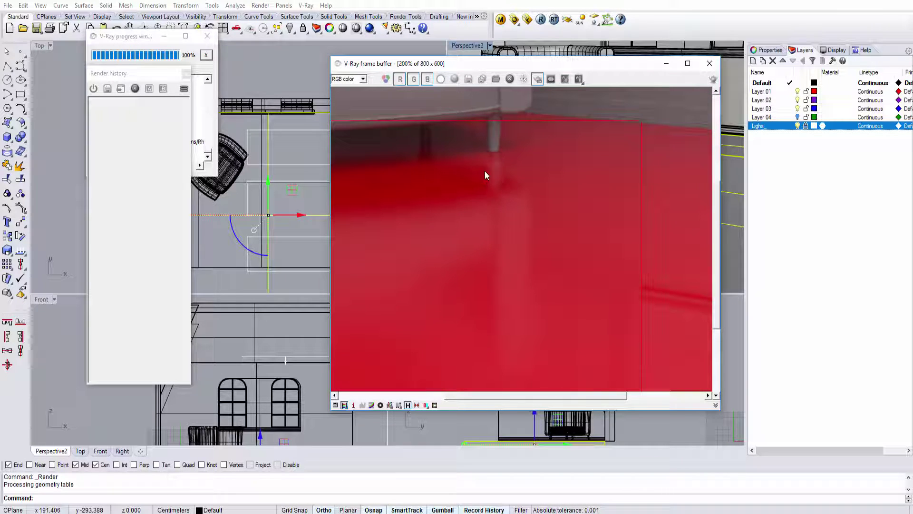
scroll(479, 304, "down", 1)
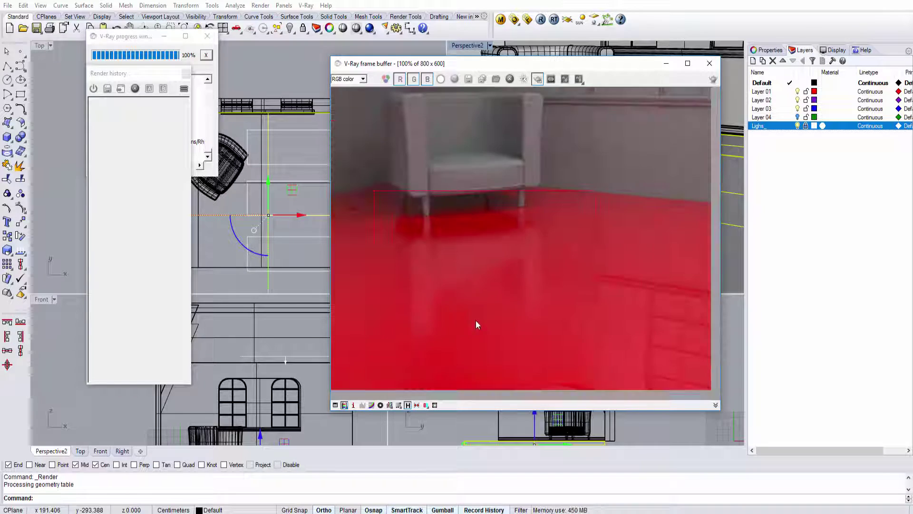
Set both the Hilight and Reflect glossiness of the Plastic_RED material to 0.7.
left_click(144, 75)
left_click(95, 88)
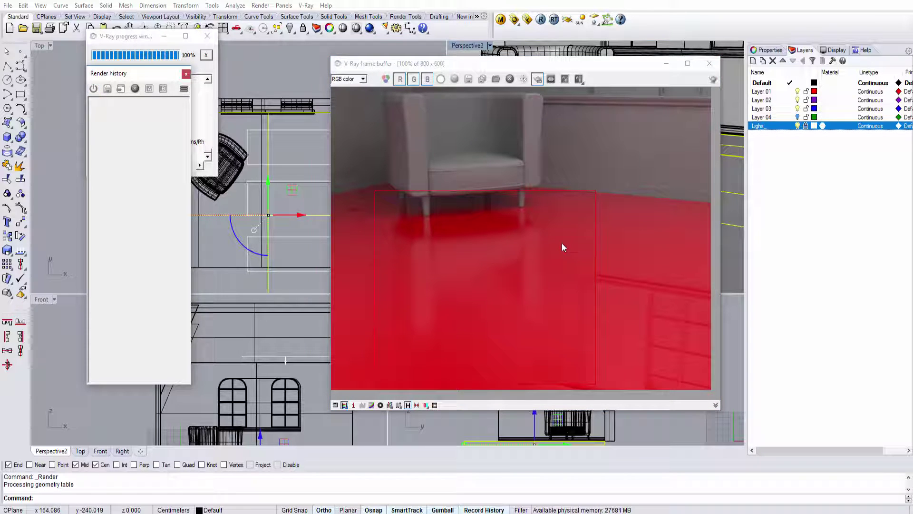
left_click(501, 19)
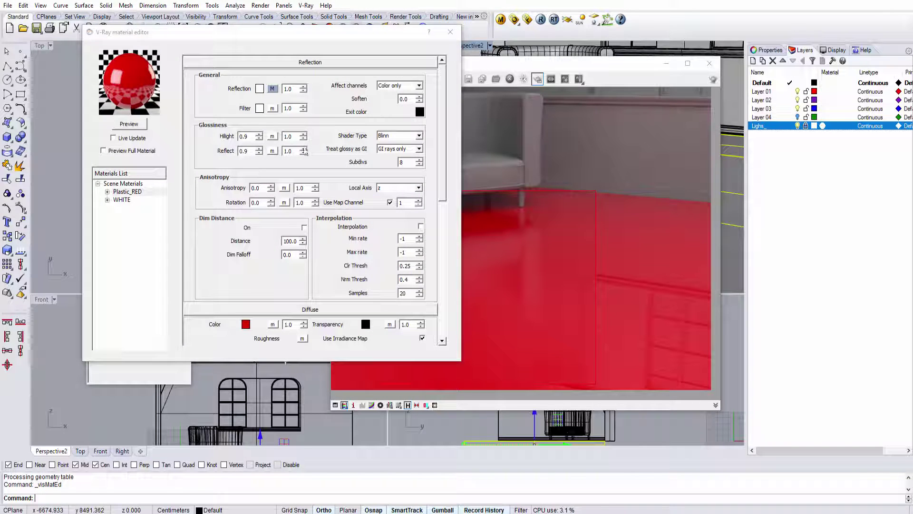
left_click_drag(252, 138, 225, 153)
type(".7")
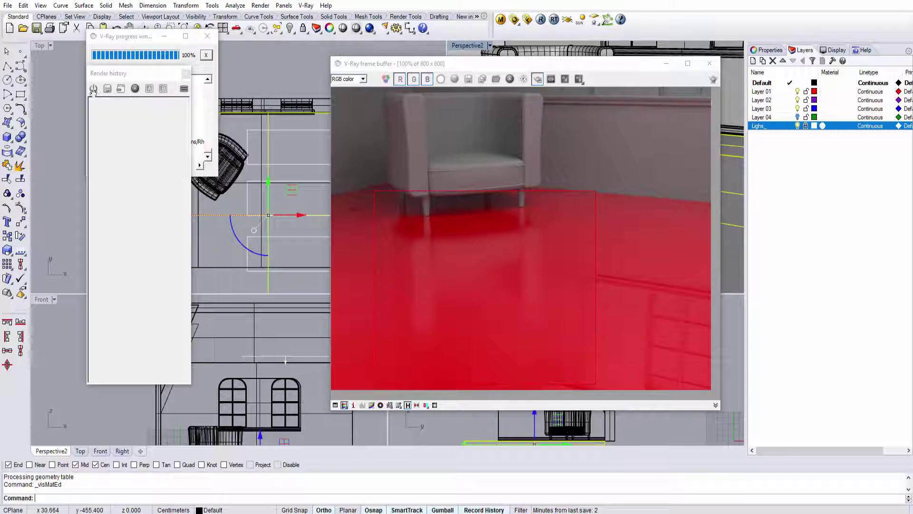
Turn on the render history, store the current render in it and save the scene file.
left_click(94, 90)
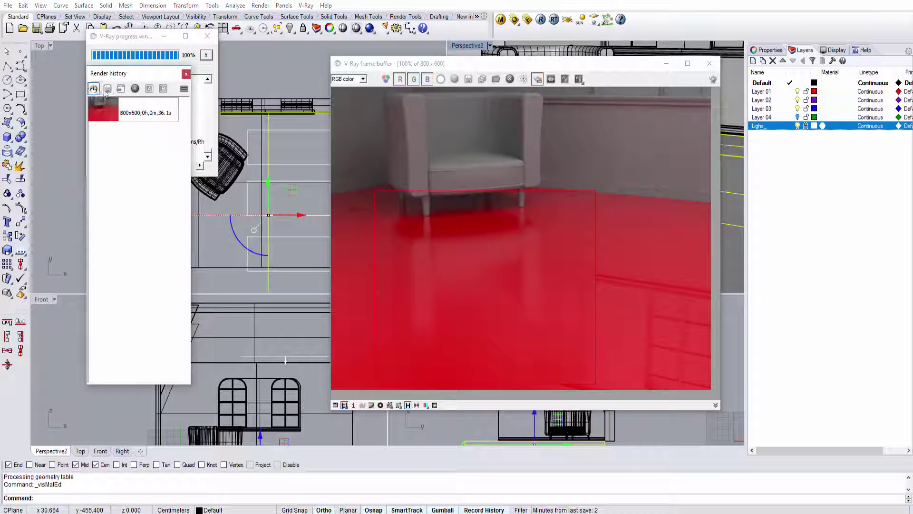
left_click(107, 89)
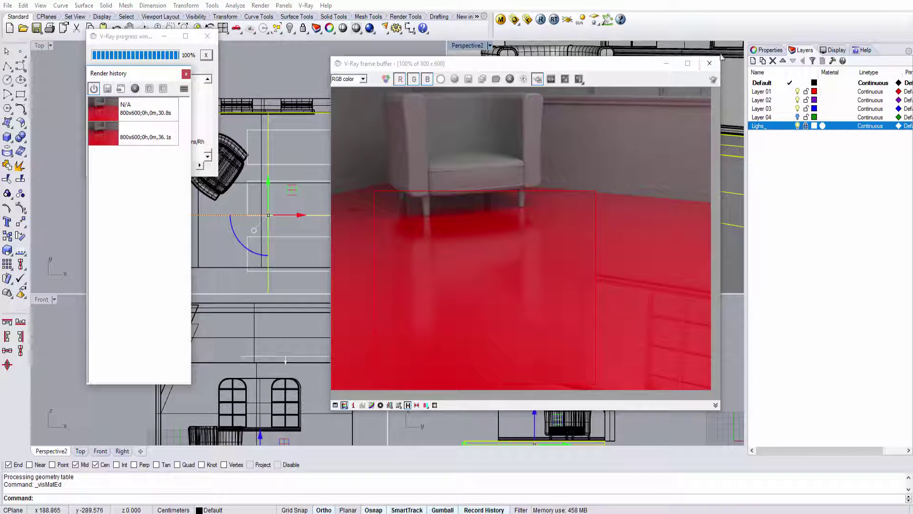
key("ctrl+s")
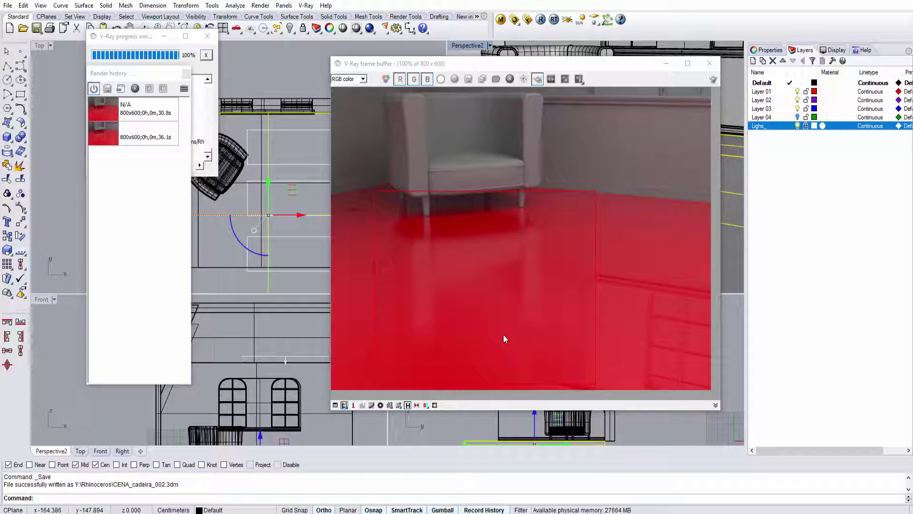
Render the floor region again and examine the reflections around the armchair's legs up close.
left_click(540, 20)
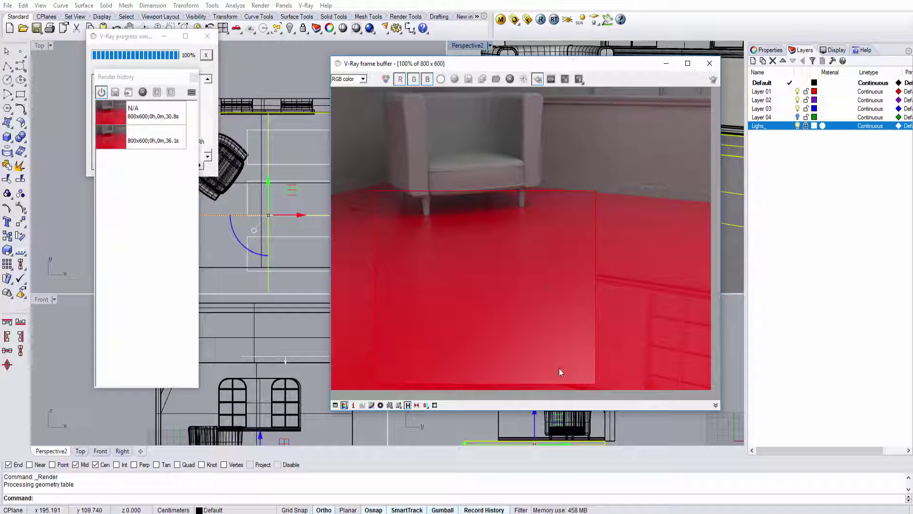
scroll(553, 350, "up", 1)
middle_click_drag(483, 264, 568, 328)
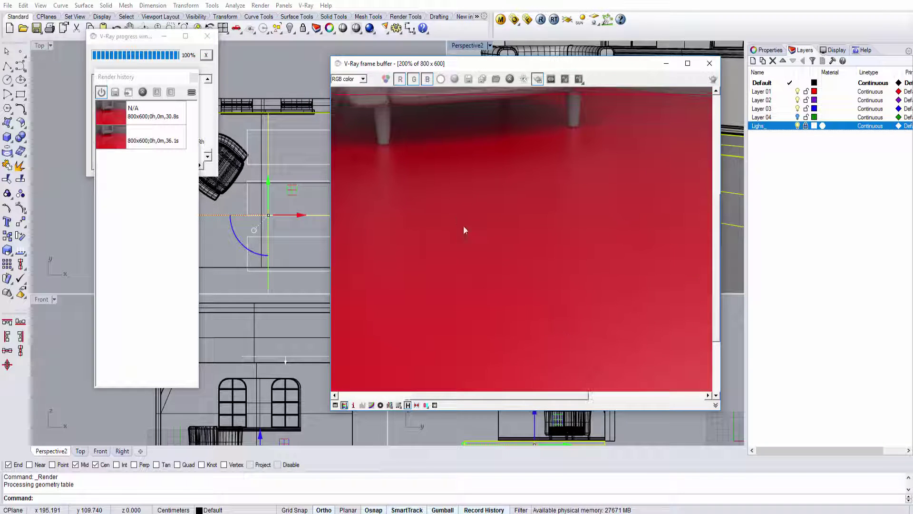
middle_click_drag(459, 218, 592, 284)
middle_click_drag(618, 253, 491, 271)
scroll(490, 269, "up", 1)
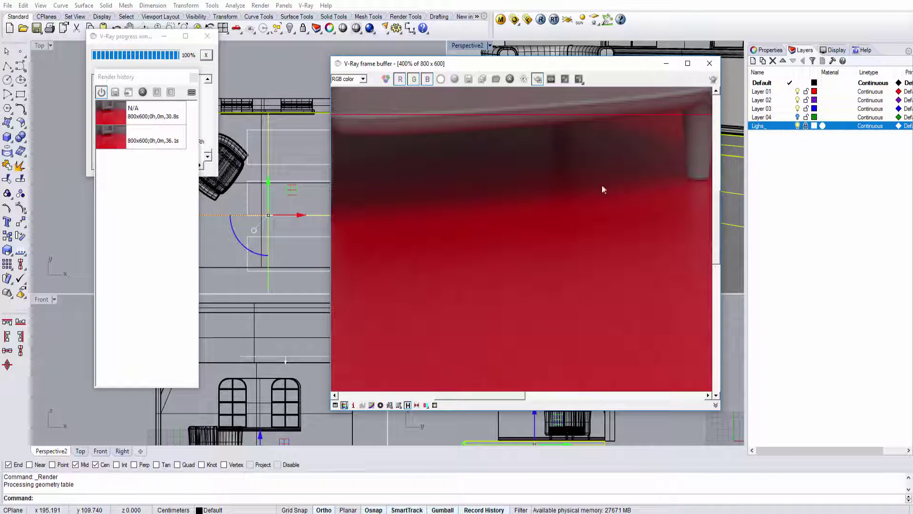
scroll(602, 190, "down", 1)
scroll(605, 215, "down", 1)
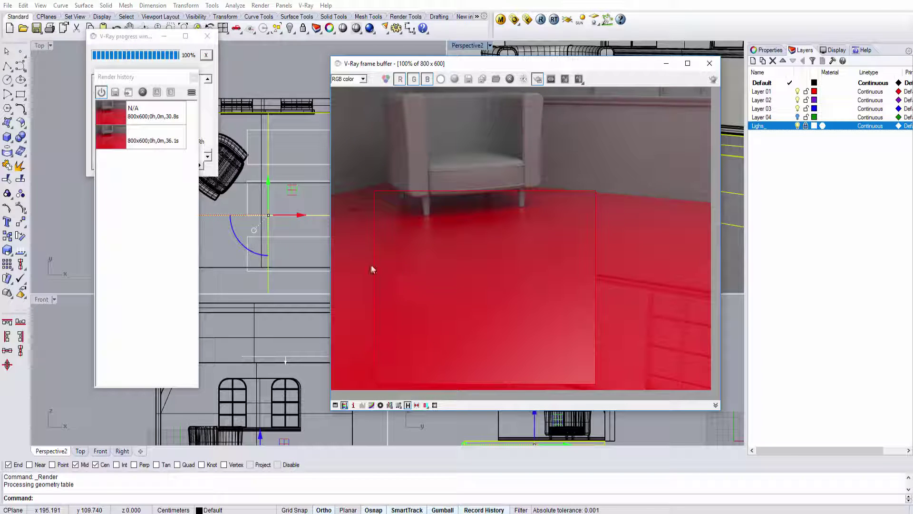
Store the new render in the render history and compare two stored renders side by side with the A/B divider.
left_click(116, 92)
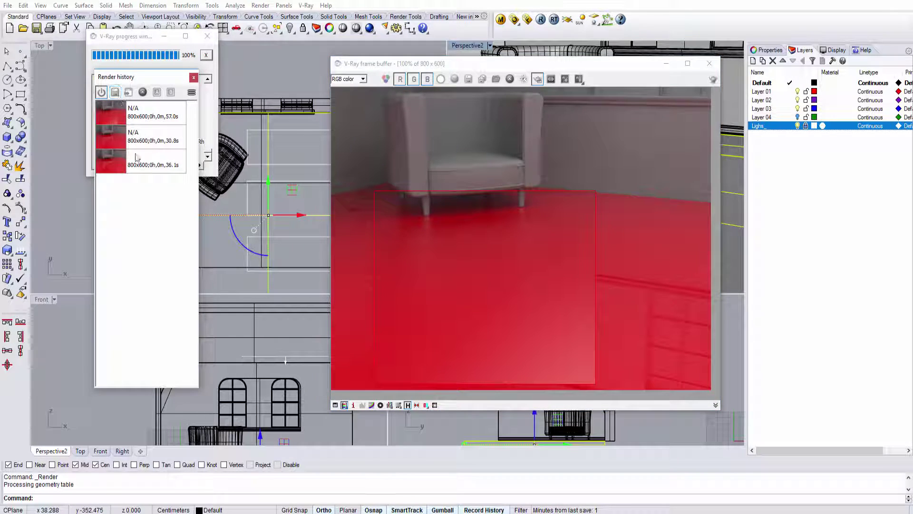
left_click(136, 156)
left_click(157, 92)
left_click(157, 135)
left_click(170, 92)
left_click_drag(525, 229, 431, 169)
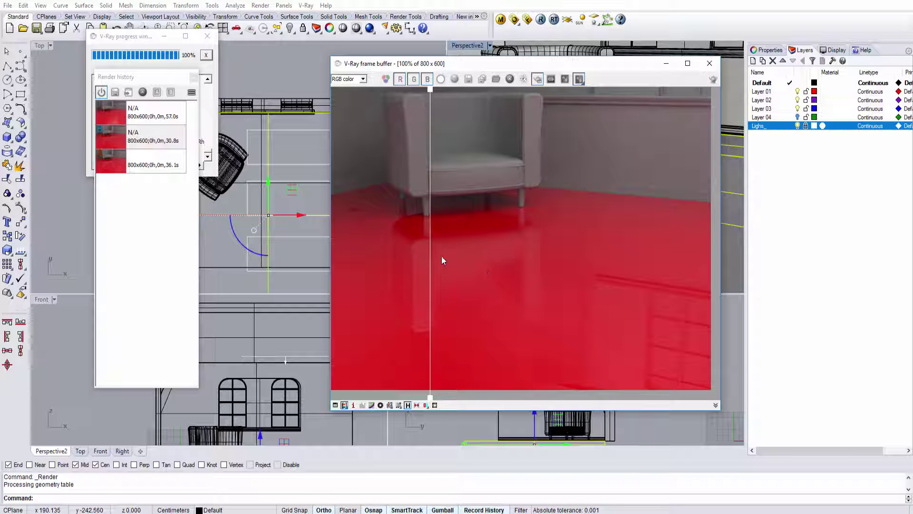
left_click_drag(428, 260, 463, 283)
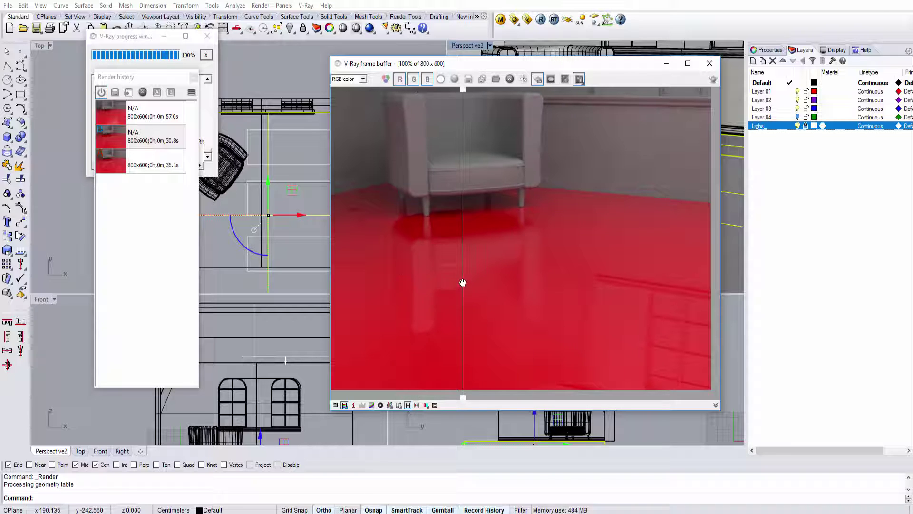
Compare the 0.7 glossiness render against the 0.9 one by sweeping the A/B divider across the armchair's floor reflections.
left_click(167, 140)
left_click(161, 96)
left_click_drag(464, 216, 566, 255)
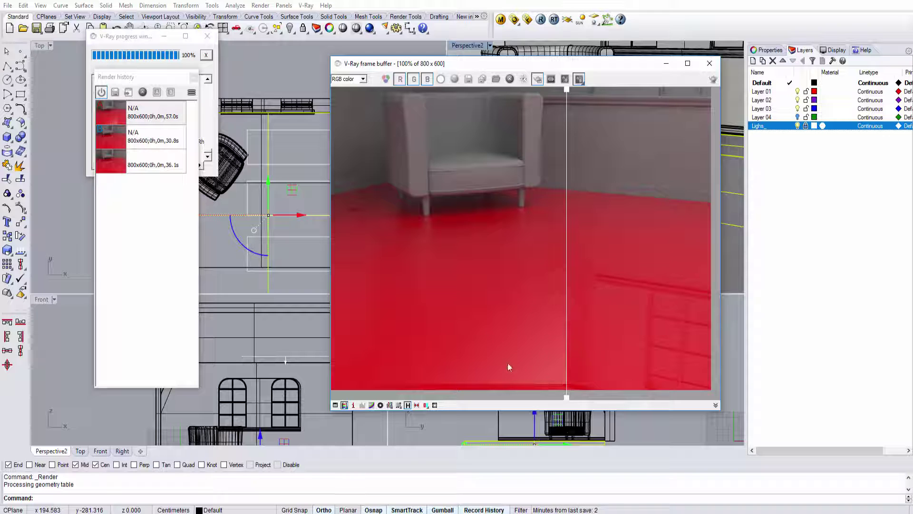
left_click_drag(558, 340, 588, 355)
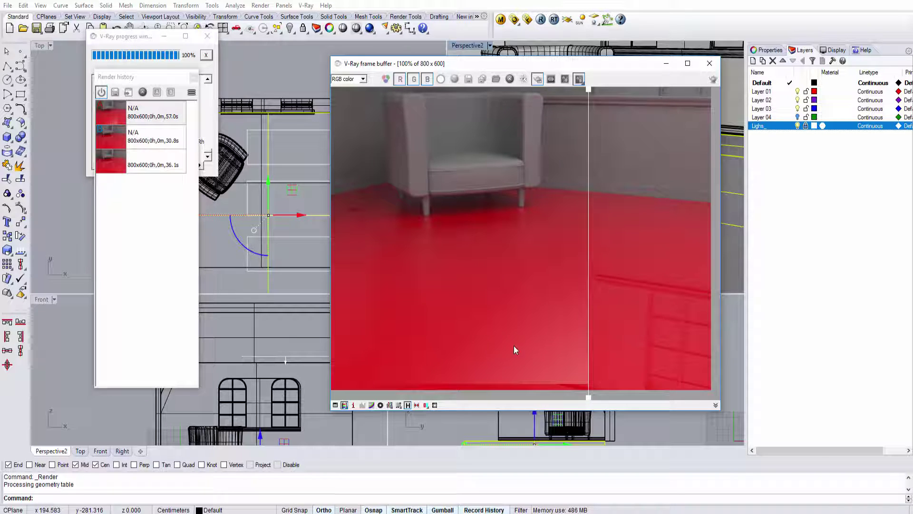
left_click_drag(586, 291, 467, 290)
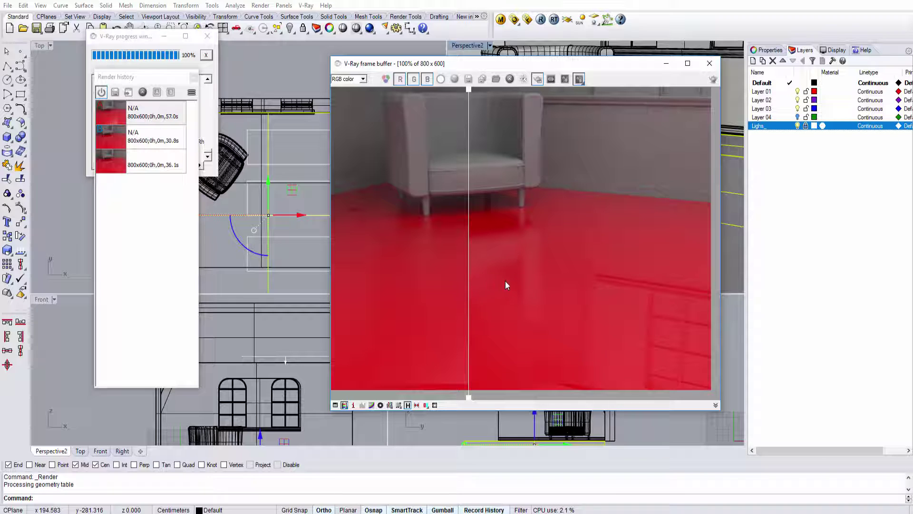
mouse_move(471, 232)
left_mouse_down()
mouse_move(553, 232)
mouse_move(478, 225)
left_mouse_up()
Raise both the Hilight and Reflect glossiness of the Plastic_RED material to 0.75.
left_click(501, 19)
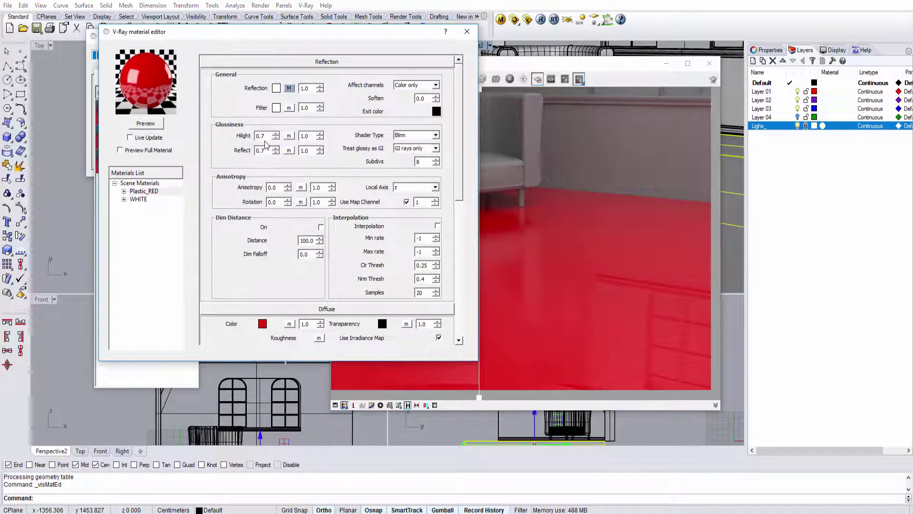
left_click_drag(265, 137, 251, 137)
left_click(260, 151)
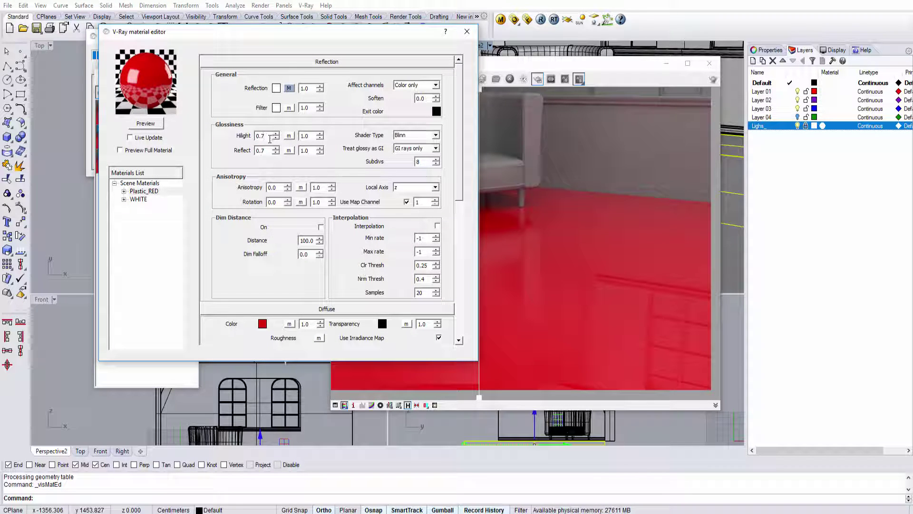
left_click(270, 139)
scroll(270, 139, "up", 5)
scroll(270, 151, "up", 6)
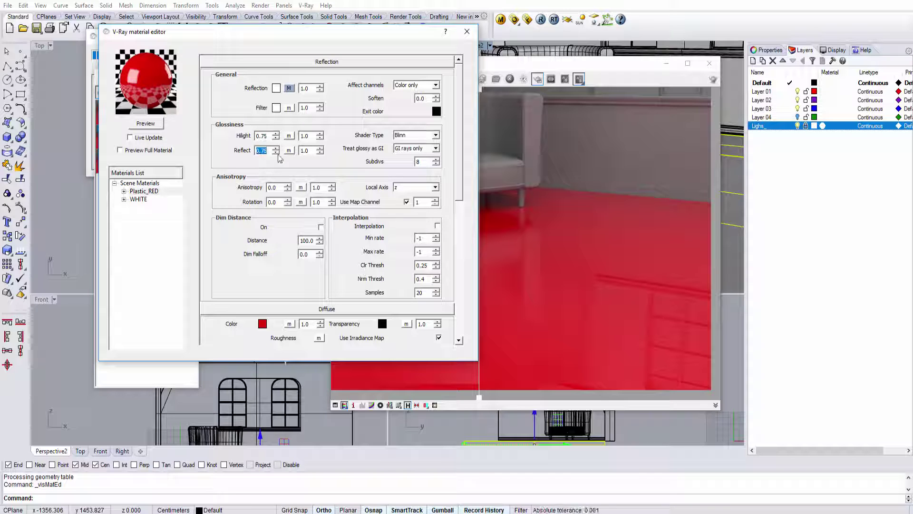